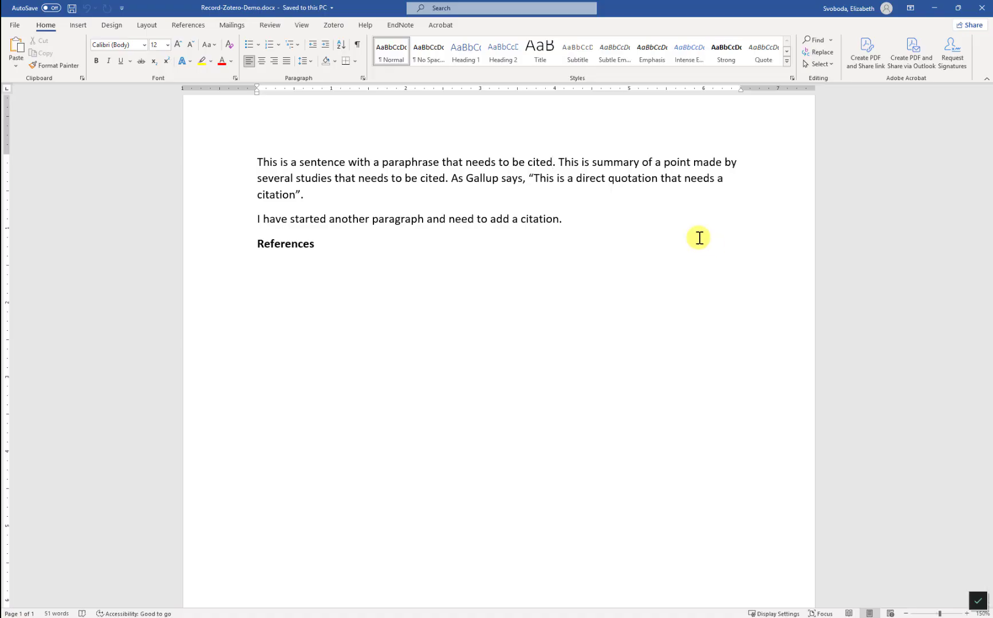
# Start Zotero so that Word's citation plugin can connect to it, and return to the Word document.
pyautogui.click(335, 26)
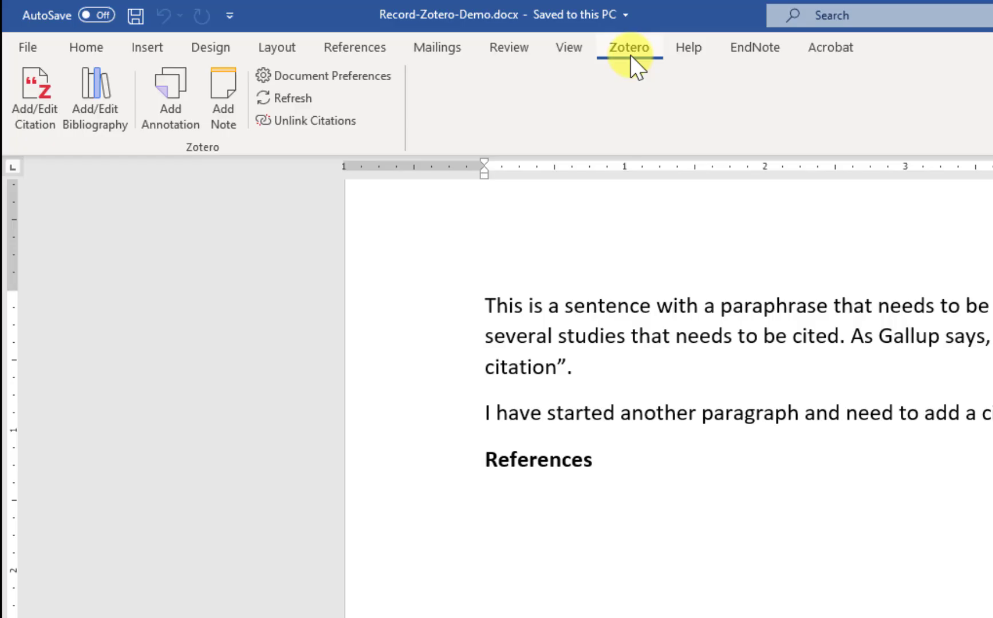
pyautogui.click(43, 120)
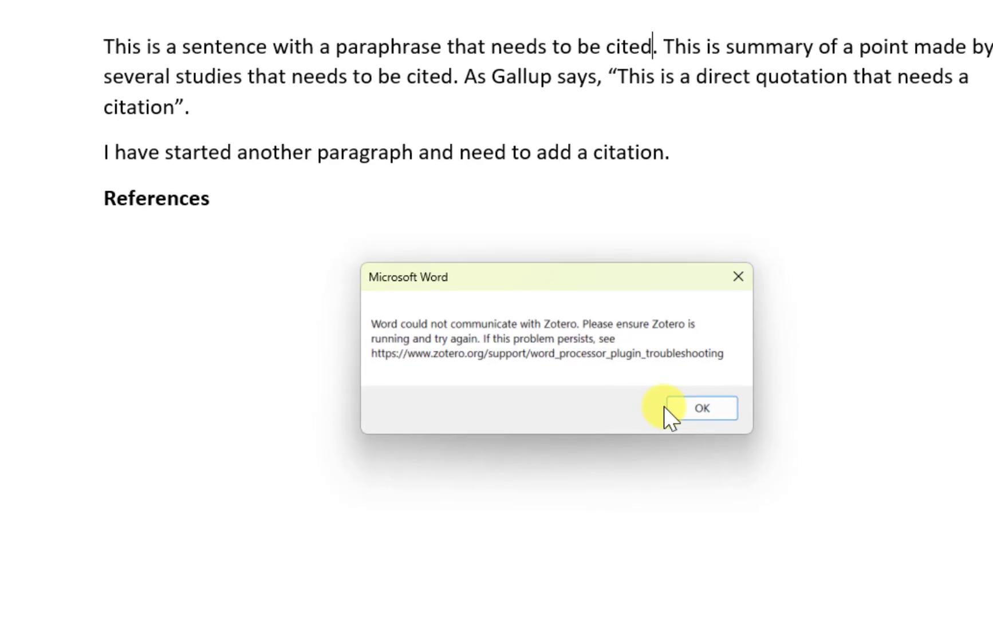
pyautogui.click(706, 410)
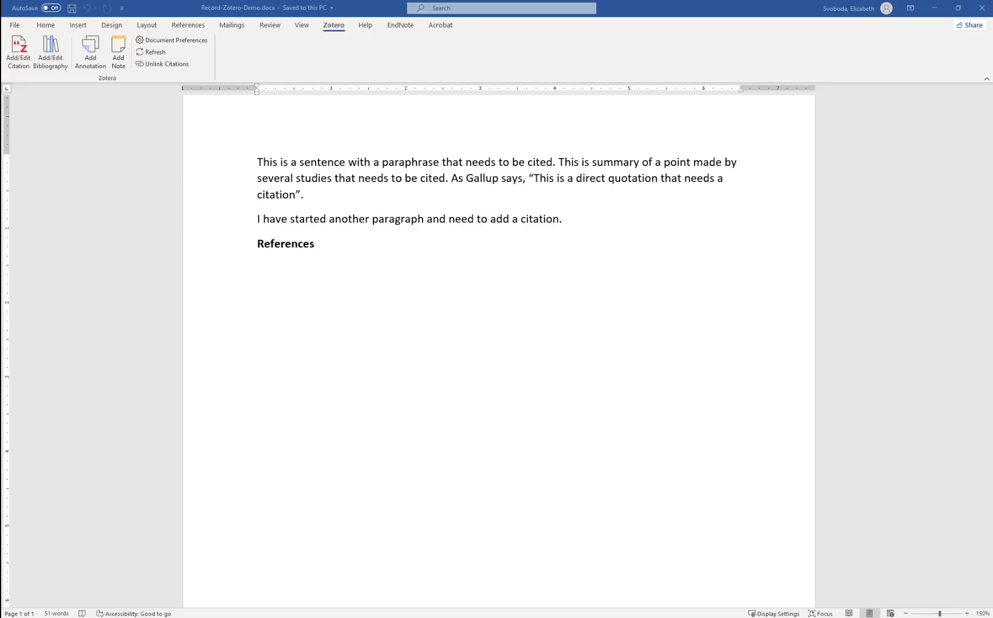
pyautogui.hotkey('alt', 'Tab')
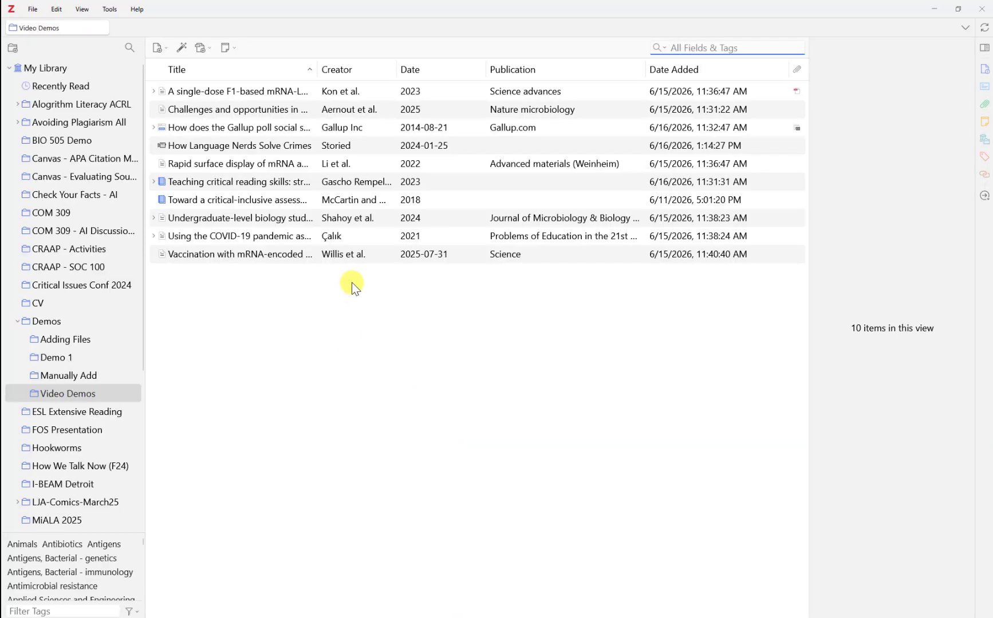
pyautogui.click(934, 9)
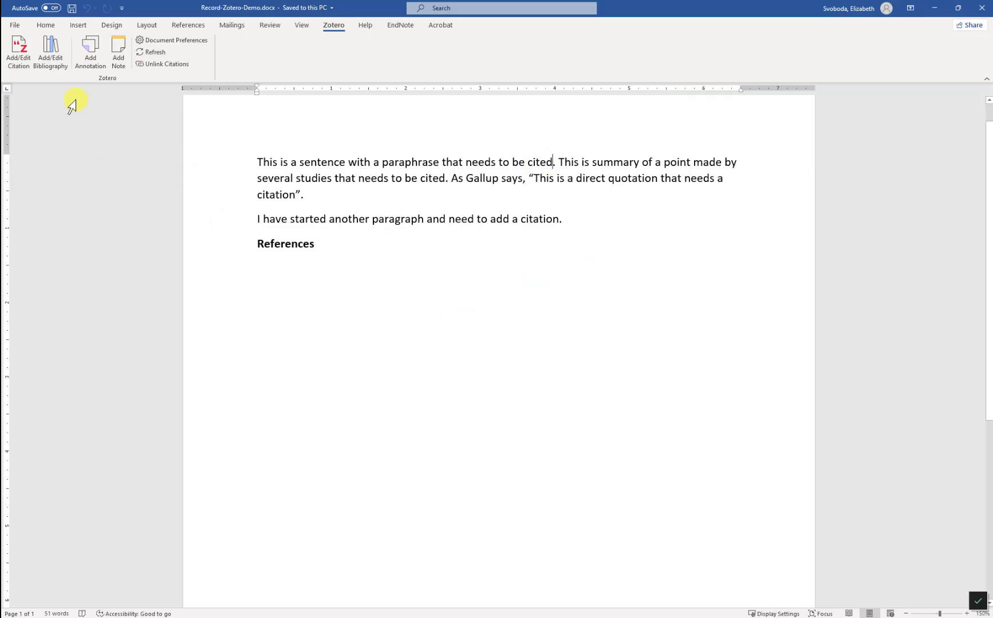
# Review the citation styles offered for a new citation and the Style Manager in the Zotero settings.
pyautogui.click(24, 66)
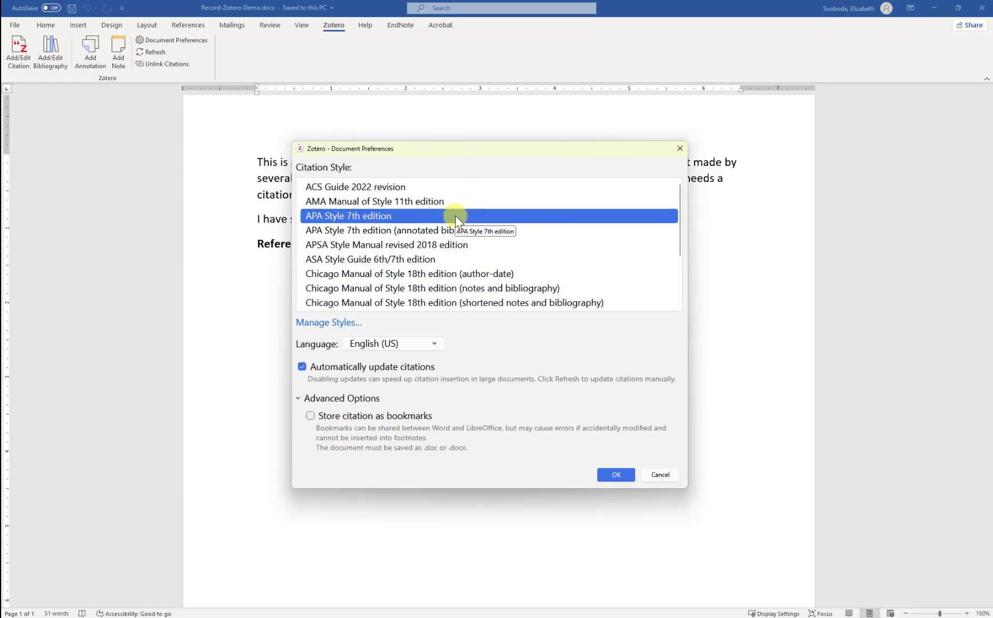
pyautogui.scroll(-2, 456, 216)
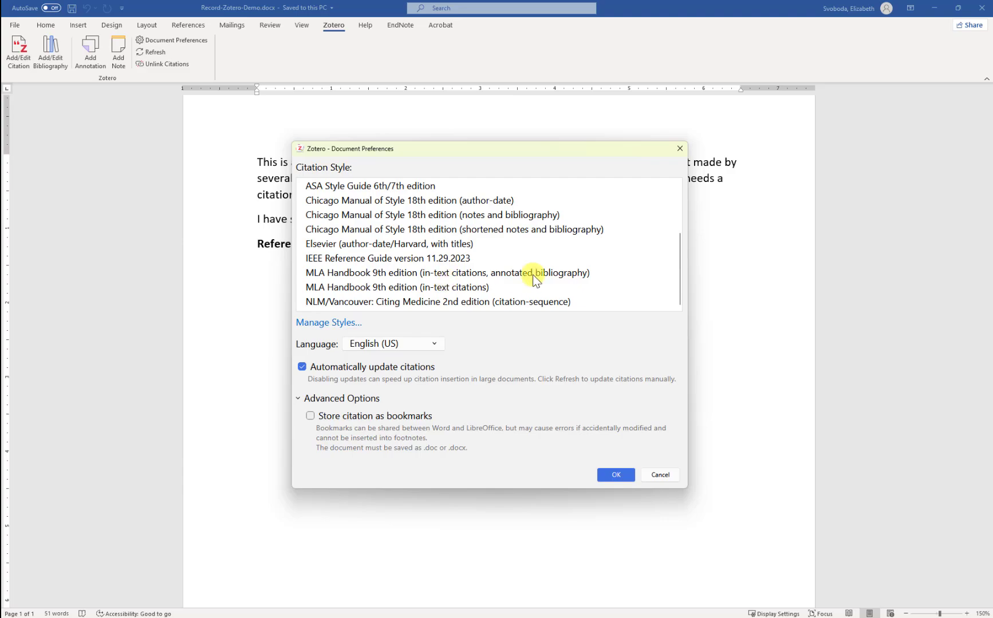
pyautogui.scroll(2, 644, 260)
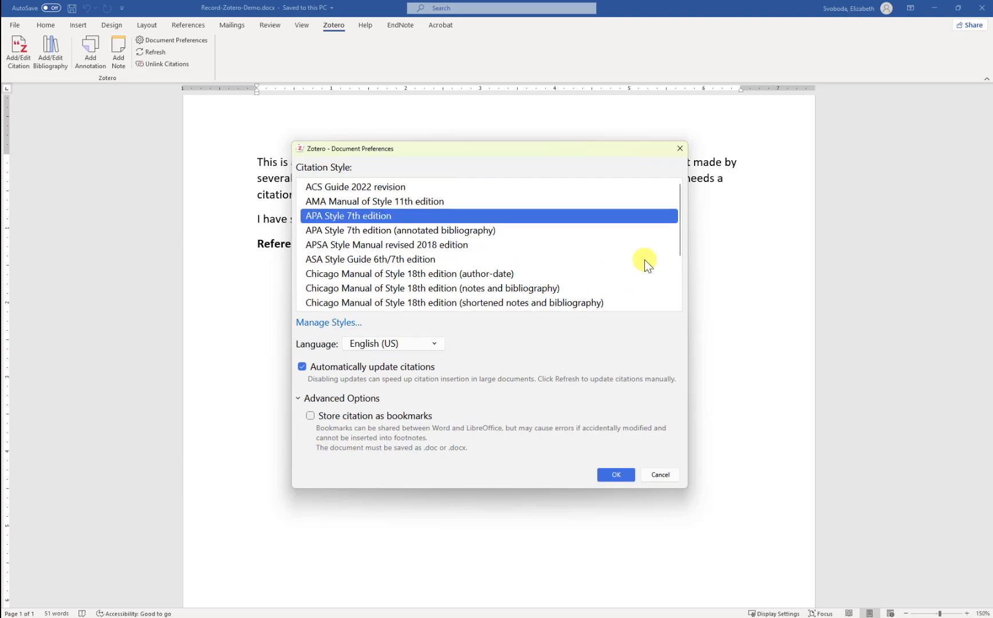
pyautogui.click(334, 324)
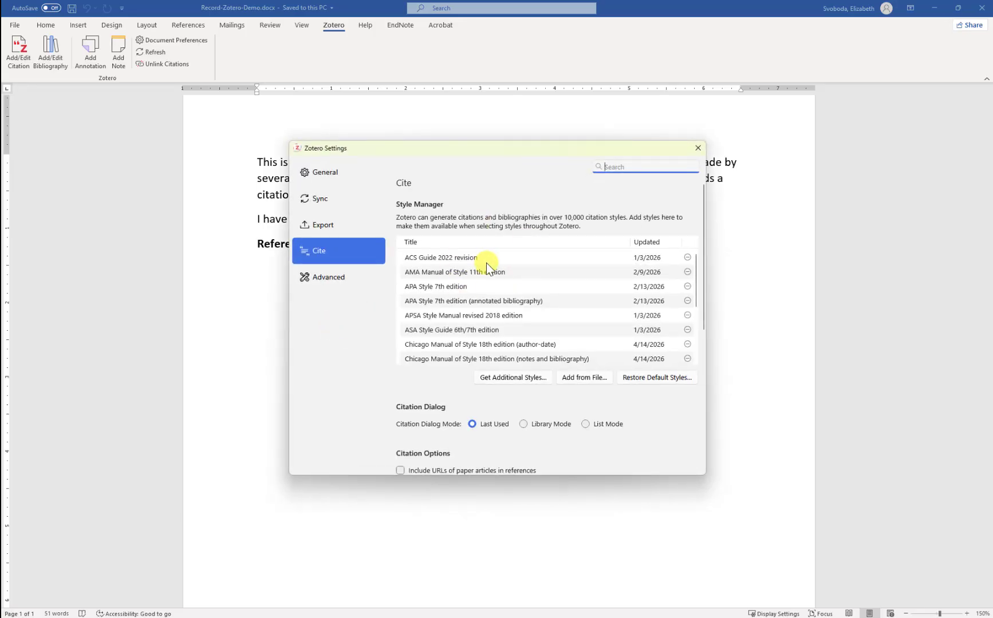
pyautogui.click(698, 148)
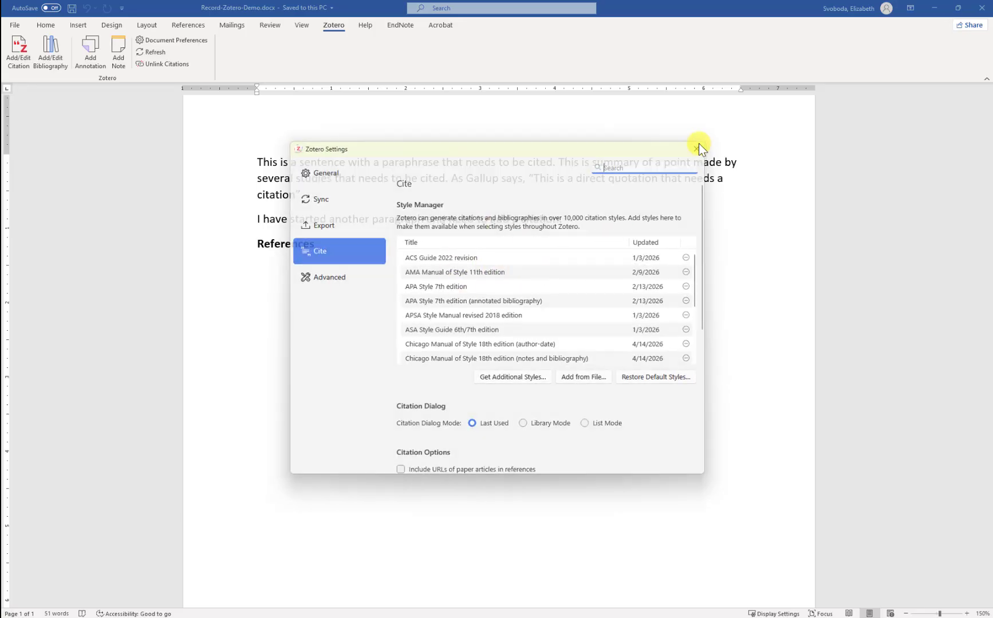
# Begin a citation after the first sentence in APA Style 7th edition and set the citation dialog to List mode.
pyautogui.click(20, 54)
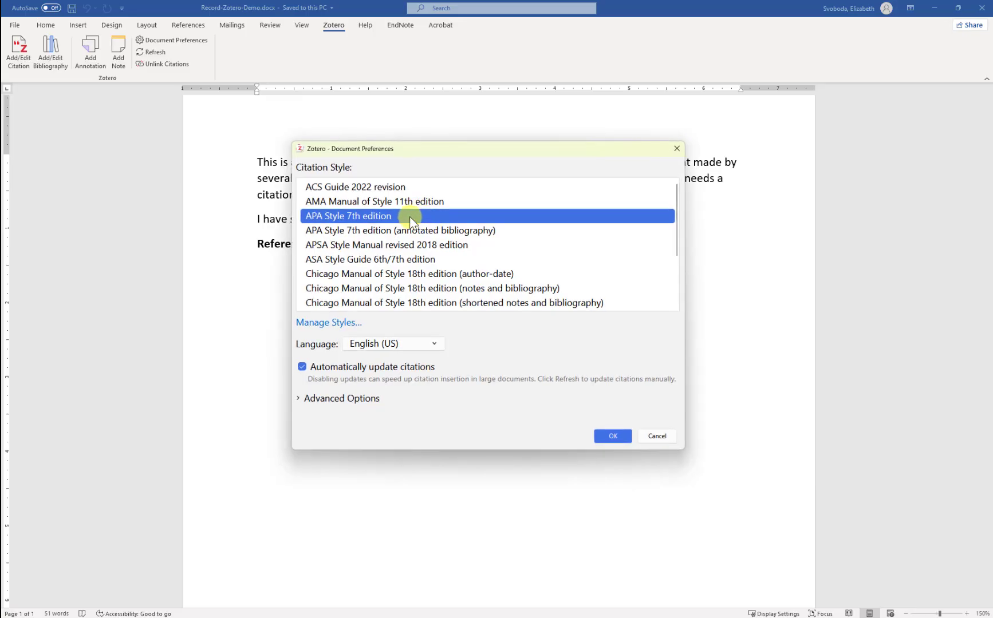
pyautogui.click(609, 436)
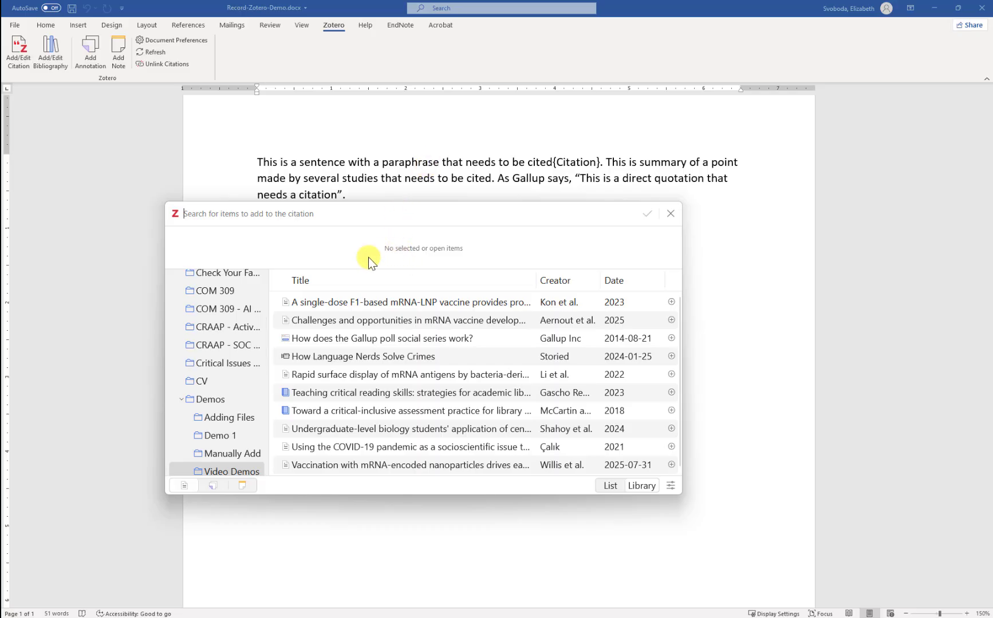
pyautogui.scroll(3, 240, 340)
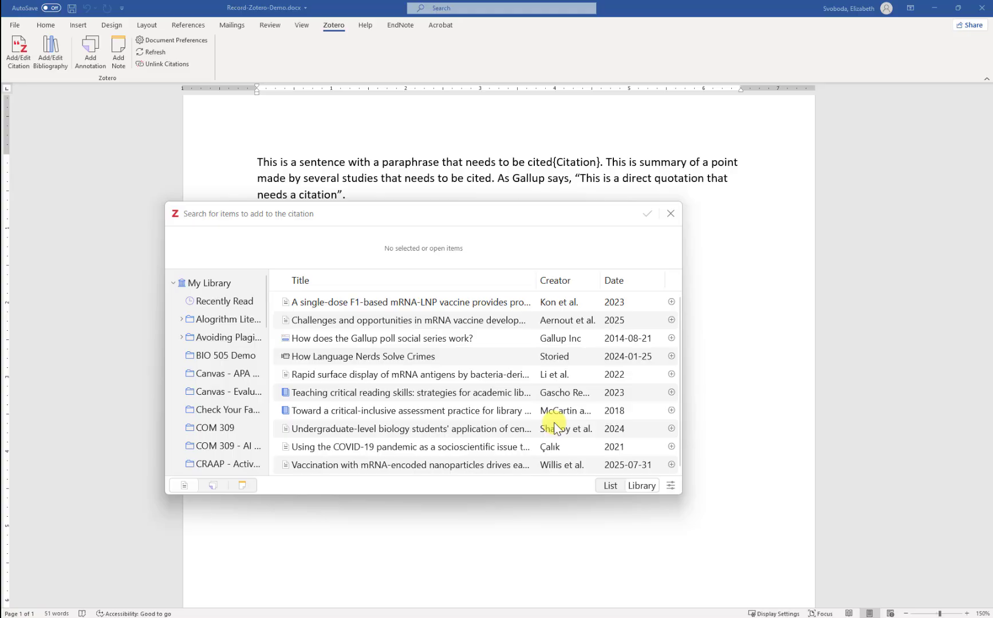
pyautogui.click(604, 488)
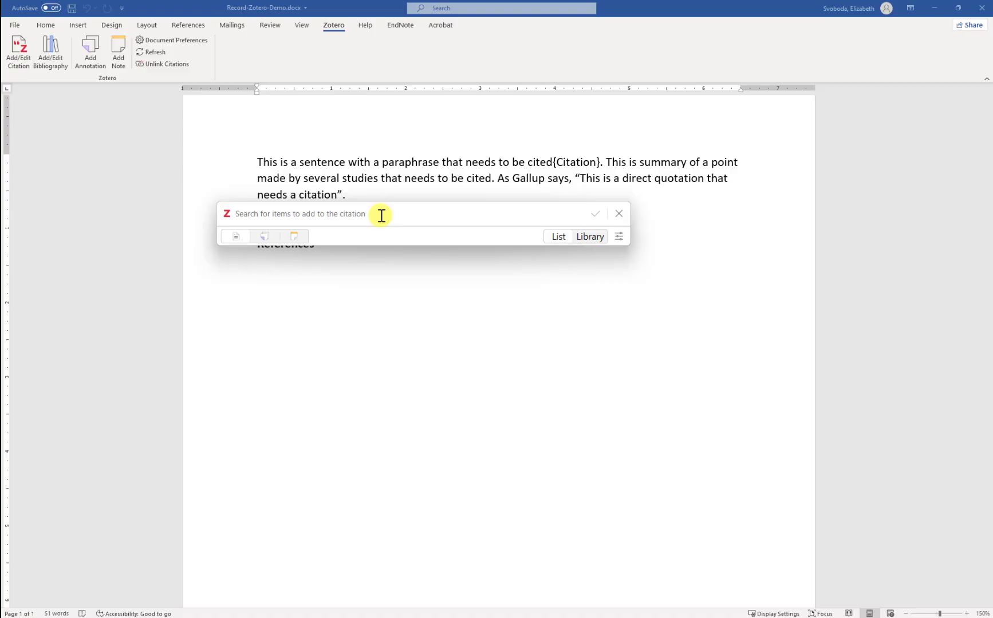
# Search the library for "mrna" and "gallup", clearing each search.
pyautogui.write('mrna')
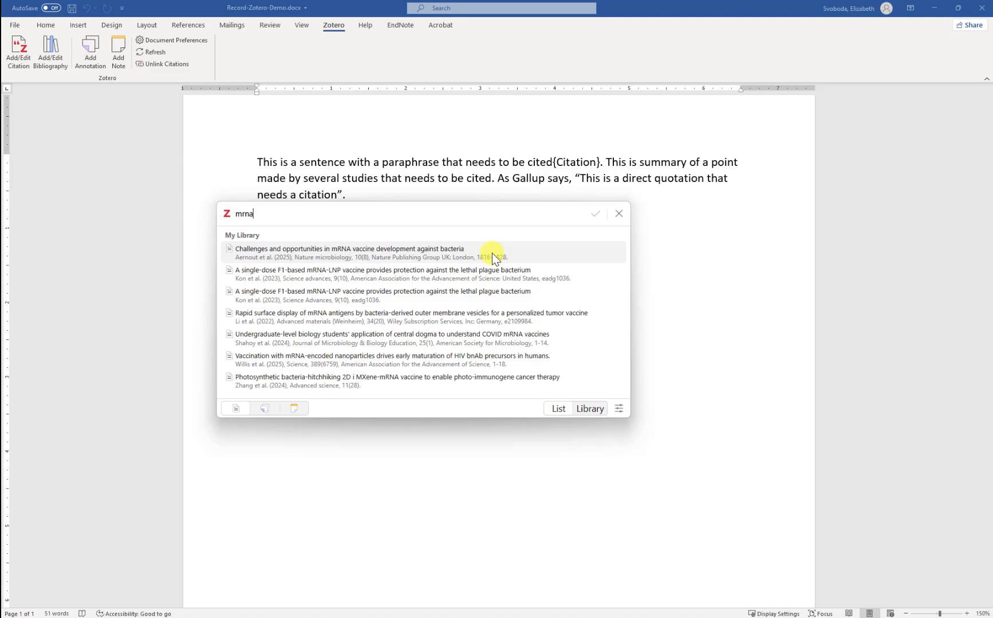
pyautogui.press('BackSpace')
pyautogui.press('BackSpace')
pyautogui.press('BackSpace')
pyautogui.press('BackSpace')
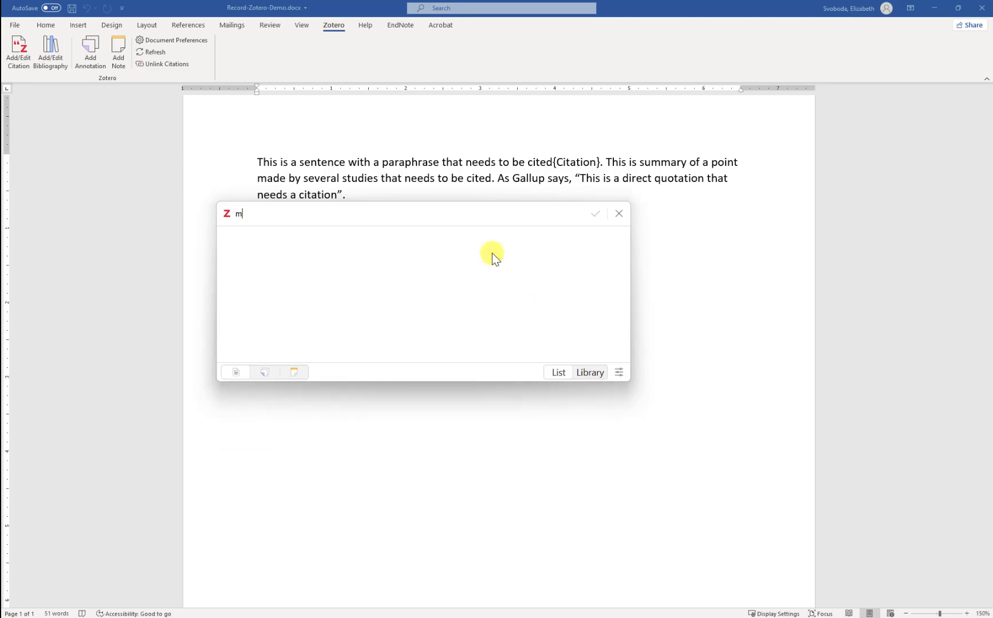
pyautogui.write('gallup')
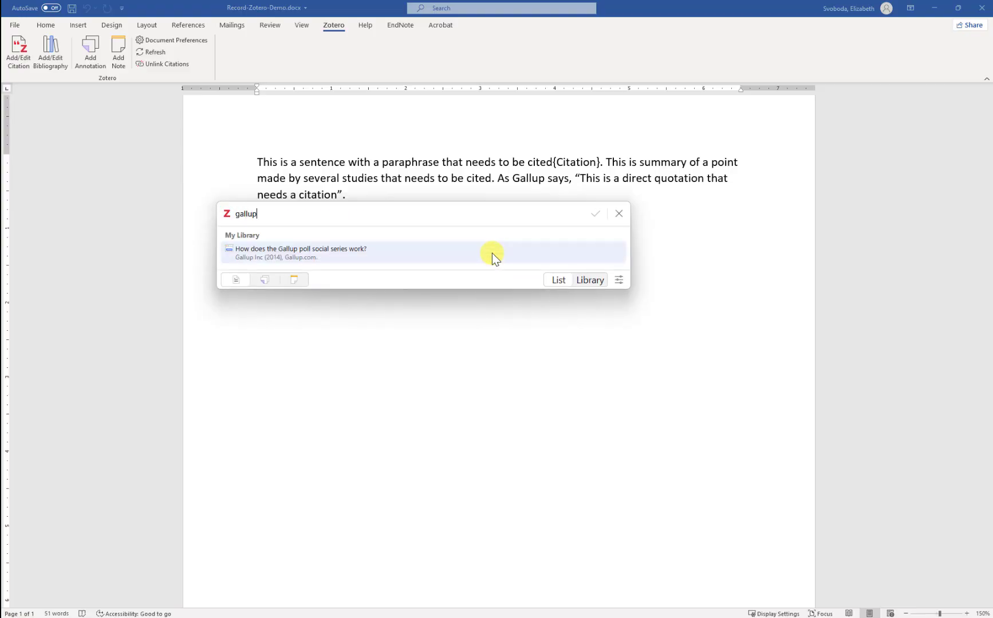
pyautogui.press('BackSpace')
pyautogui.press('BackSpace')
pyautogui.press('BackSpace')
pyautogui.press('BackSpace')
pyautogui.press('BackSpace')
pyautogui.press('BackSpace')
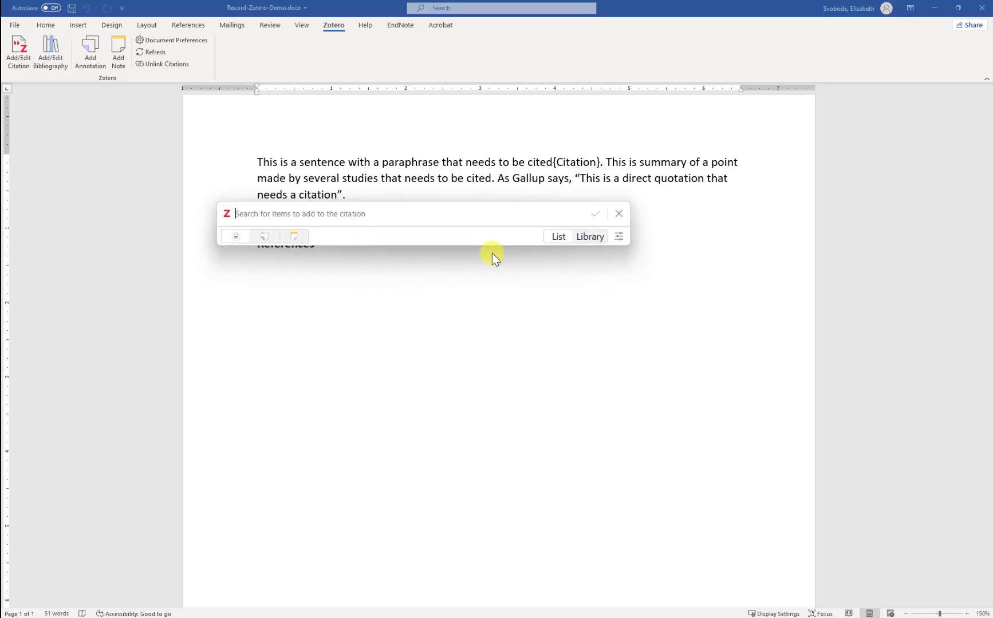
# Find "mrna" and insert a citation for "Challenges and opportunities in mRNA vaccine development against bacteria", preceded by a space.
pyautogui.write('mrna')
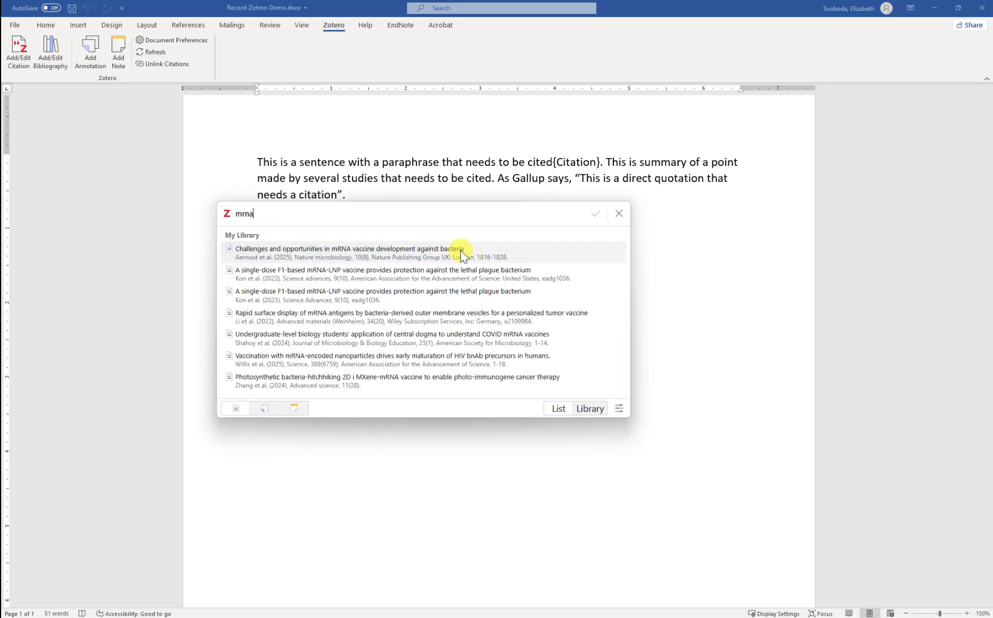
pyautogui.click(458, 256)
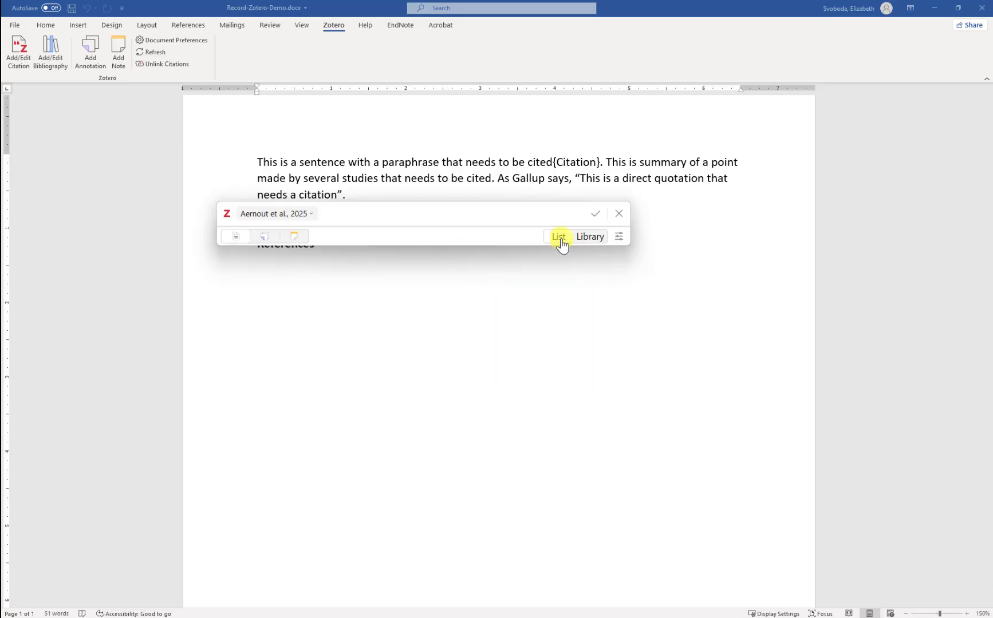
pyautogui.click(599, 217)
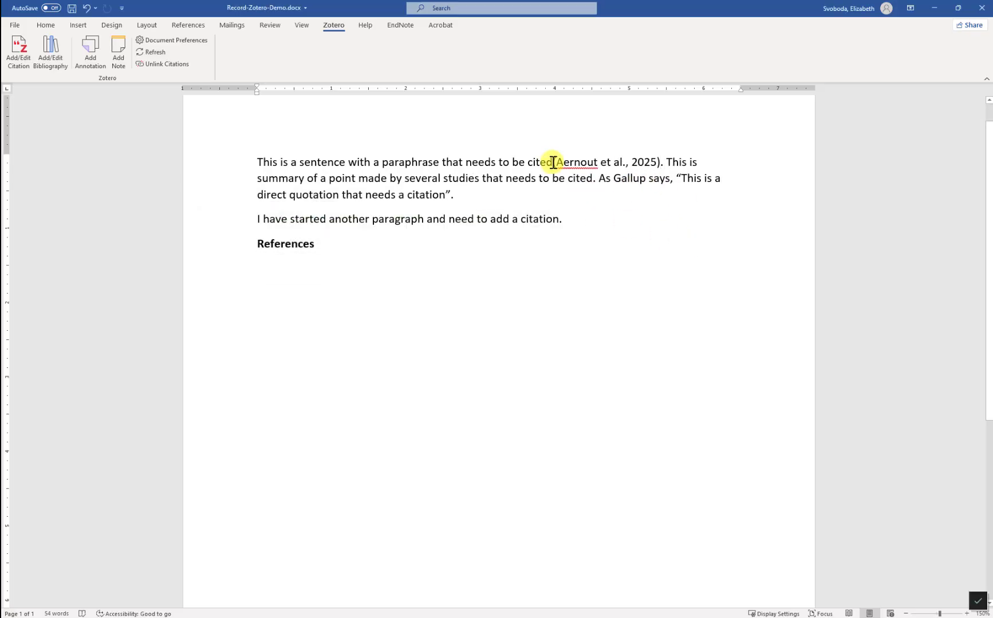
pyautogui.click(553, 163)
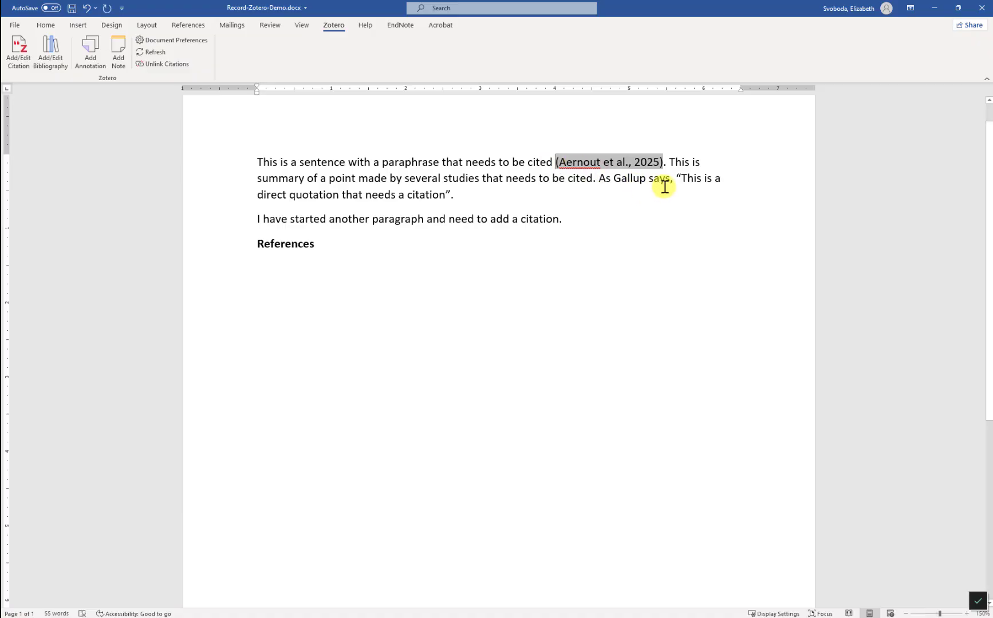
# Begin a citation at the end of the second sentence and open the Video Demos collection in Library mode.
pyautogui.click(593, 182)
pyautogui.click(24, 61)
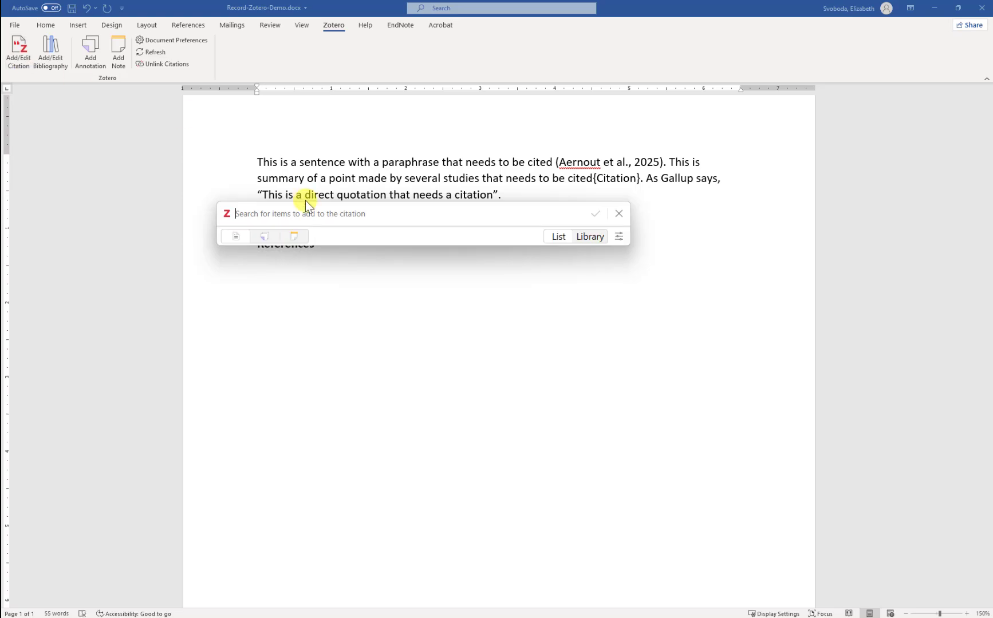
pyautogui.click(590, 238)
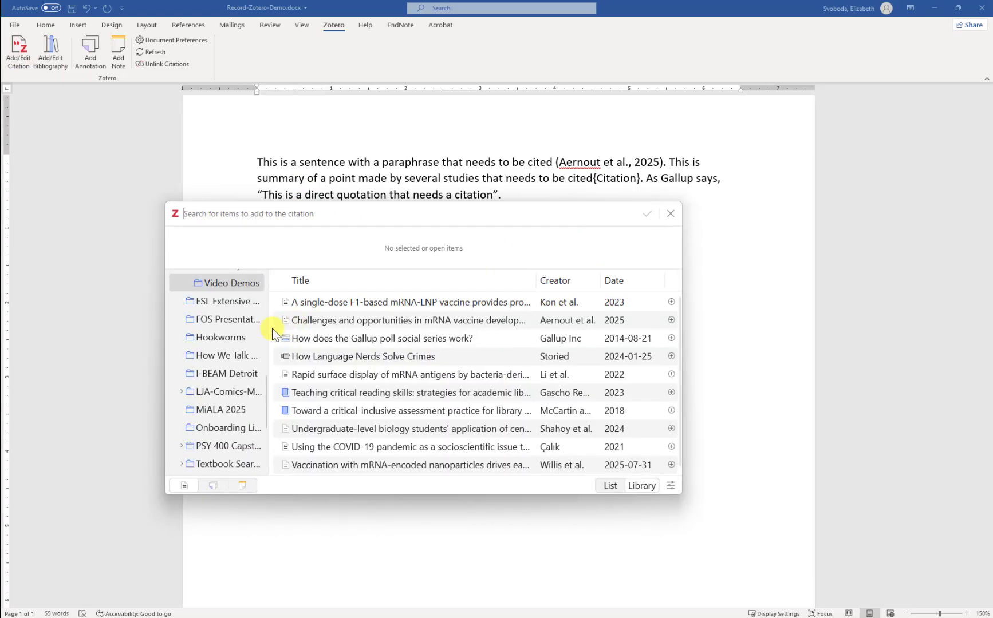
pyautogui.scroll(5, 246, 337)
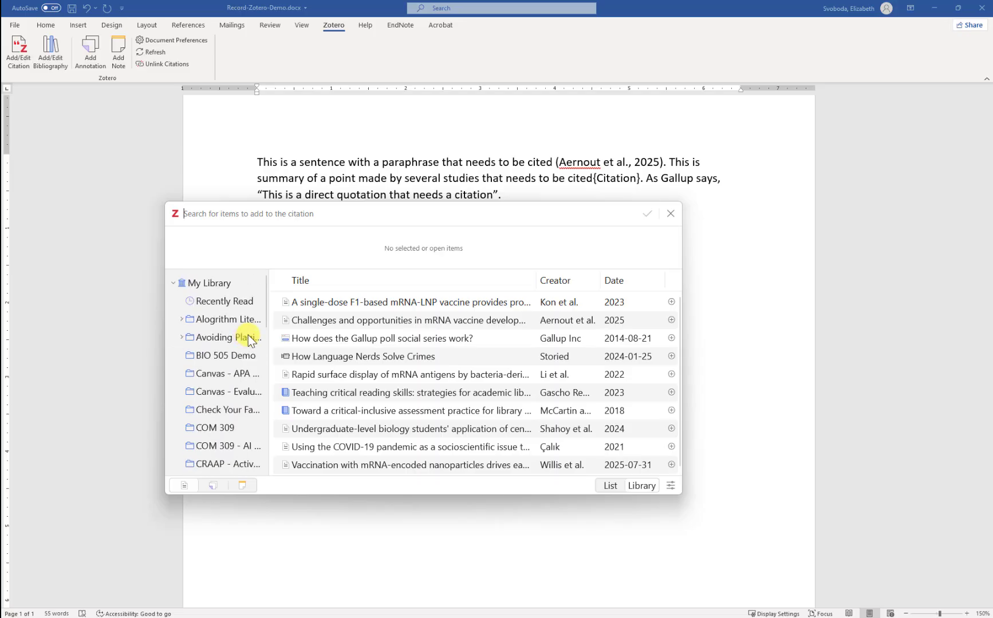
pyautogui.click(215, 283)
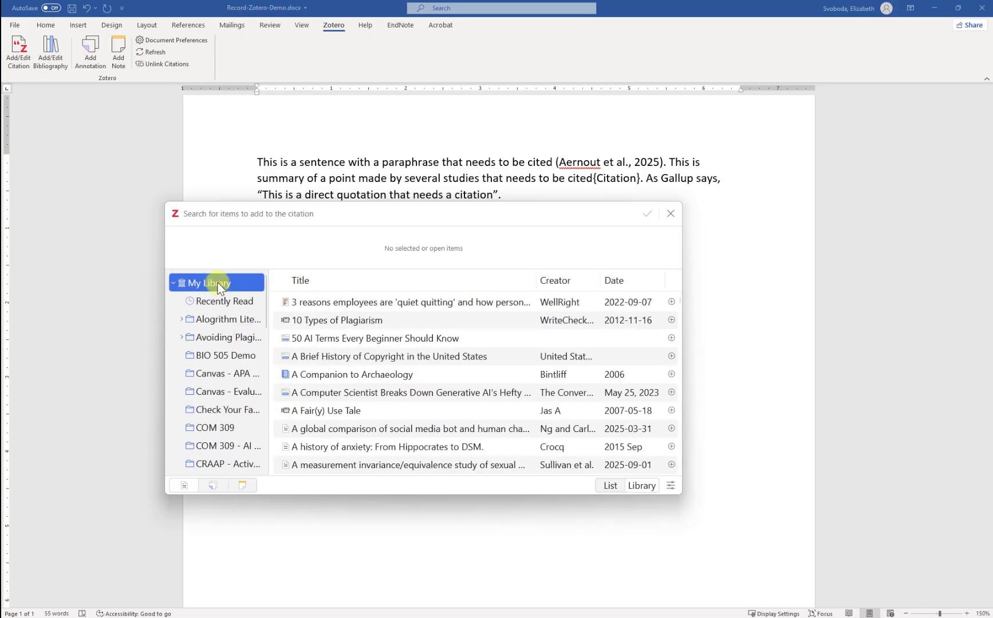
pyautogui.click(261, 216)
pyautogui.scroll(-3, 234, 347)
pyautogui.scroll(-3, 235, 347)
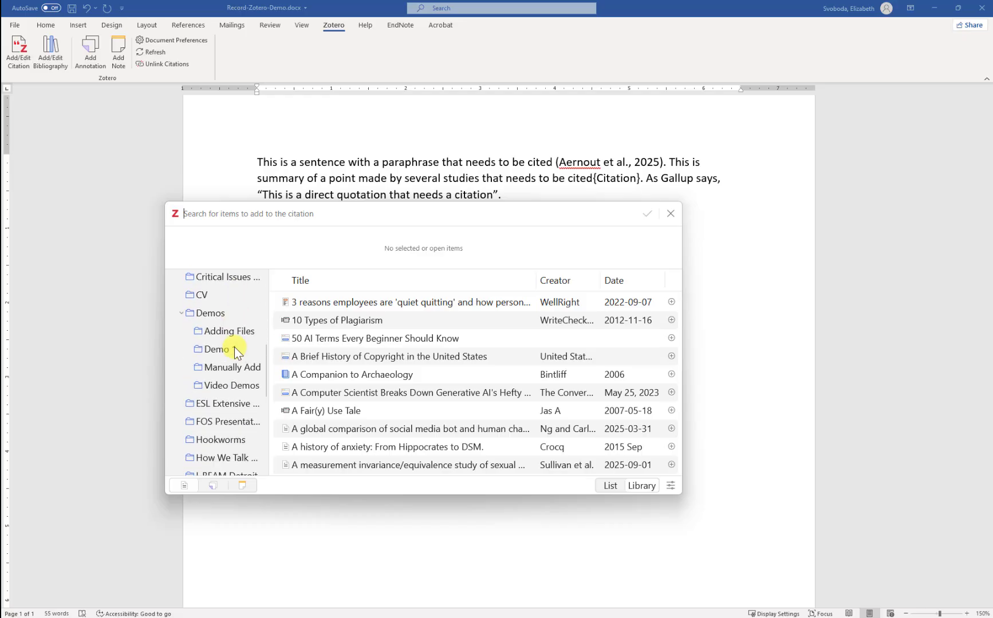
pyautogui.click(226, 386)
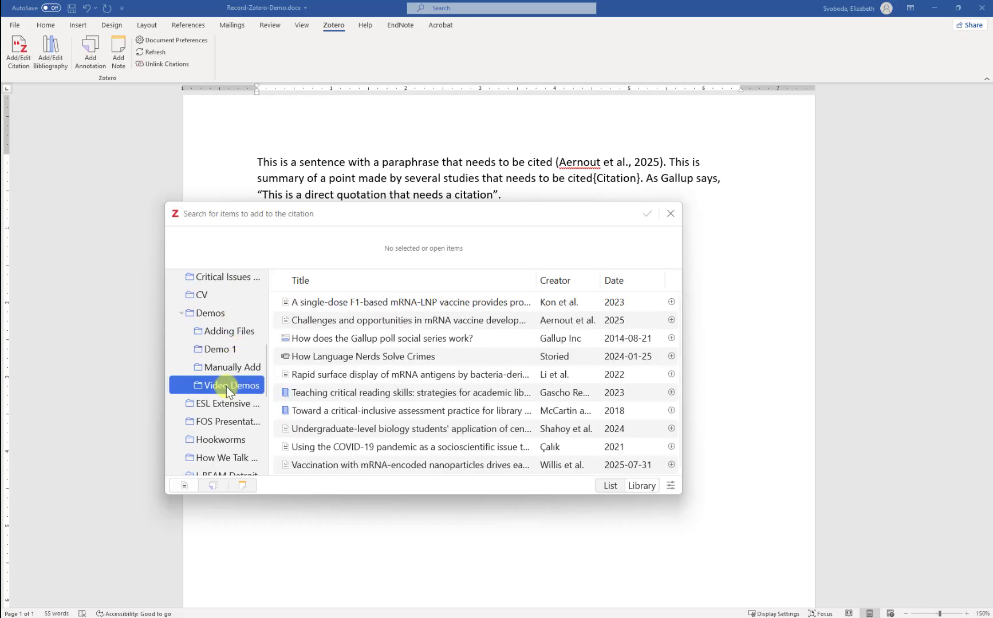
# Add the single-dose F1-based mRNA-LNP vaccine article and the COVID-19 pandemic socioscientific issue article to the citation.
pyautogui.click(401, 304)
pyautogui.click(401, 304)
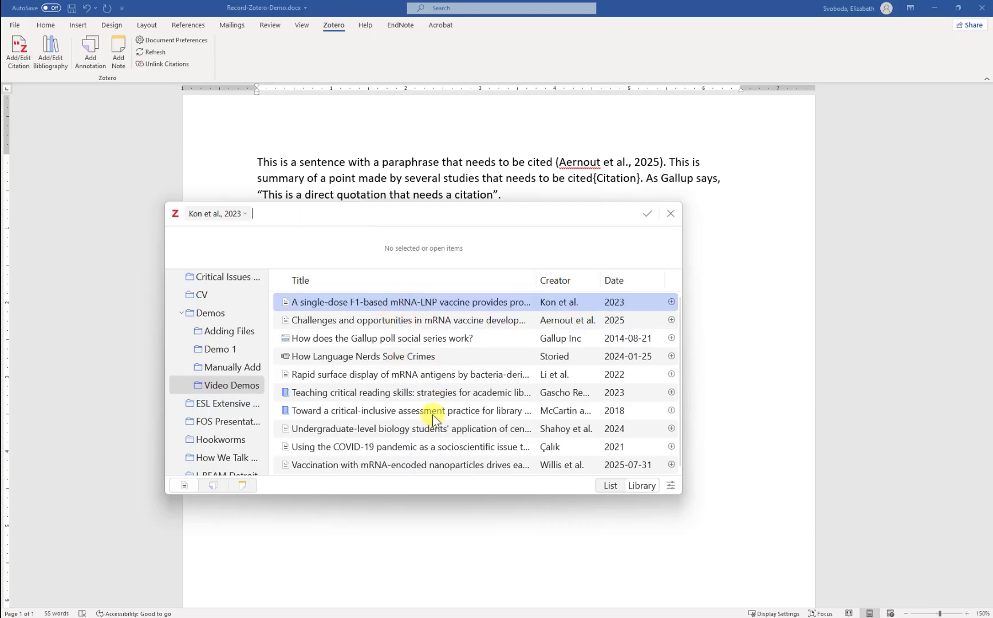
pyautogui.click(420, 450)
pyautogui.click(420, 450)
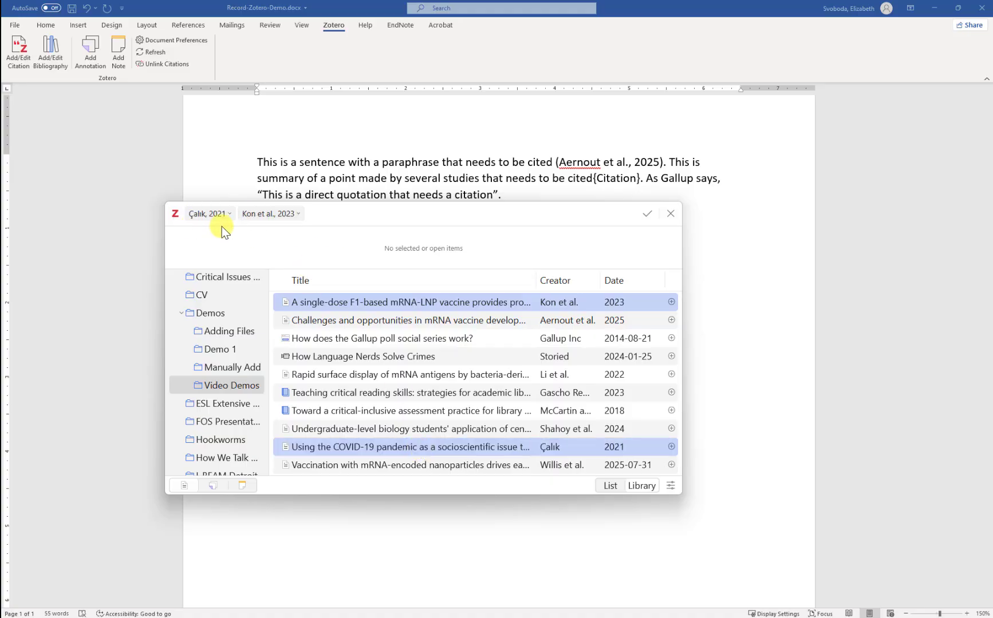
# Try swapping the two sources, put the 2021 article back before the 2023 one, and insert the citation.
pyautogui.moveTo(209, 216); pyautogui.dragTo(262, 221)
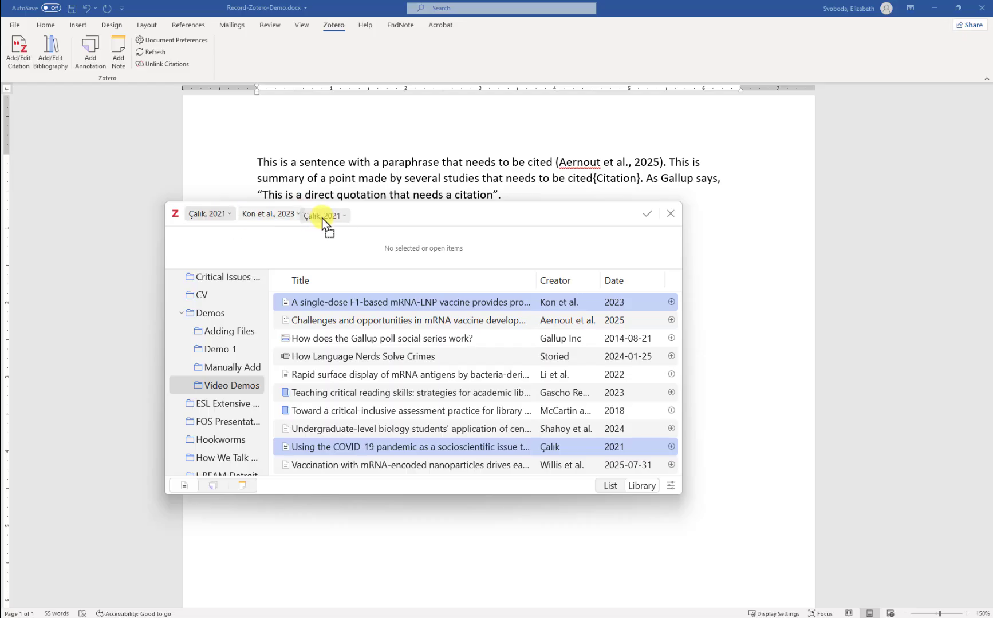
pyautogui.moveTo(322, 218); pyautogui.dragTo(328, 216)
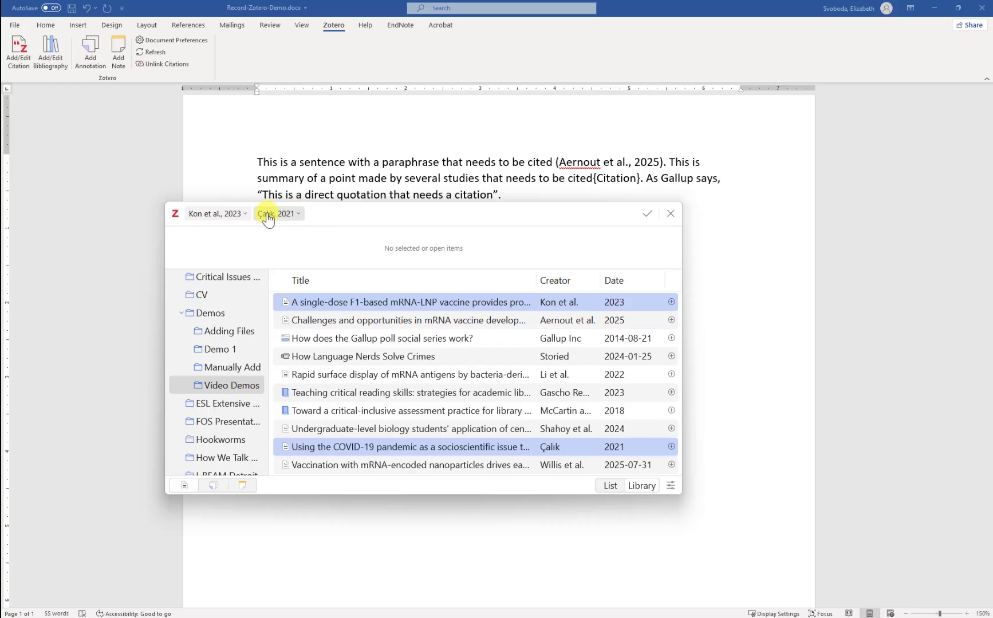
pyautogui.moveTo(228, 218); pyautogui.dragTo(209, 216)
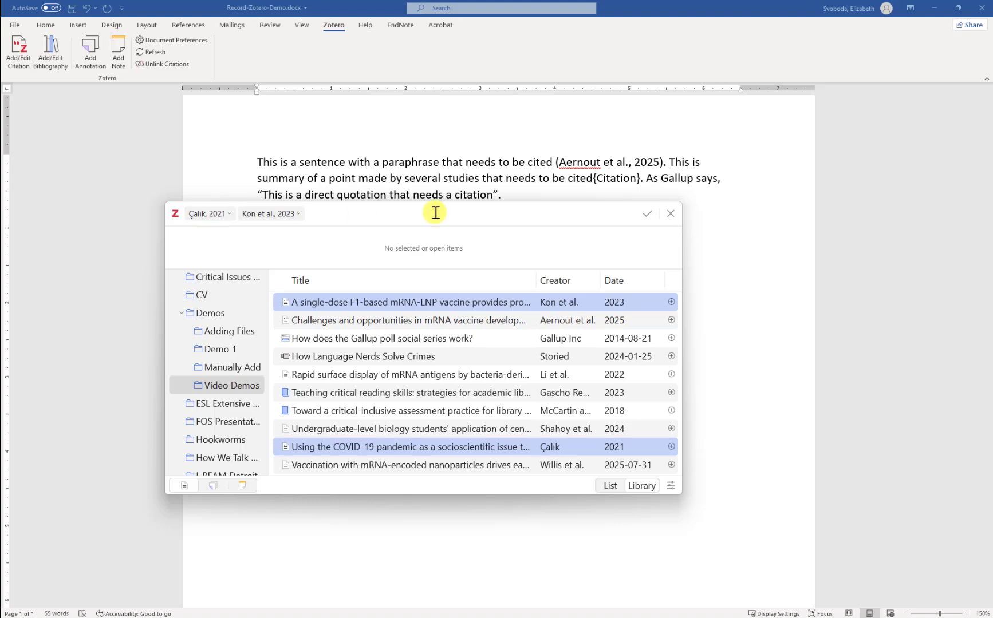
pyautogui.click(649, 216)
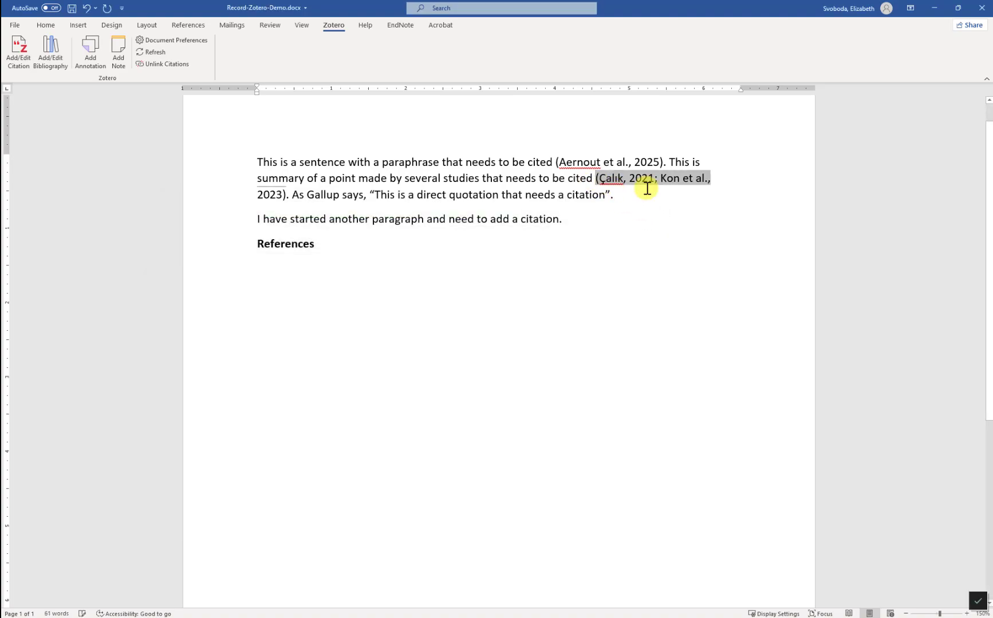
# Start a citation after the direct quotation, before the period, and add "How does the Gallup poll social series work?" to it.
pyautogui.click(626, 198)
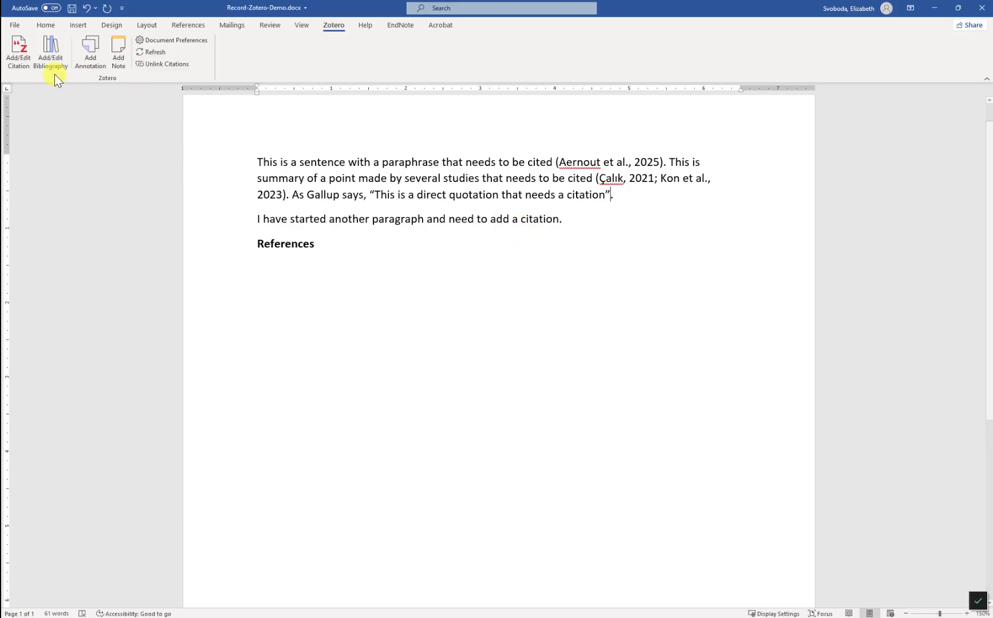
pyautogui.click(29, 60)
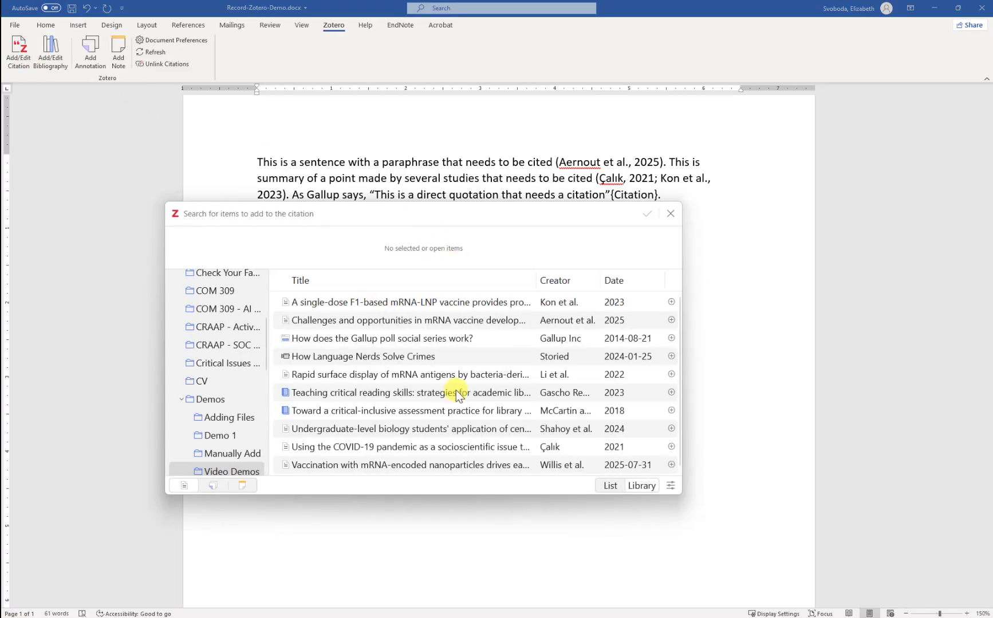
pyautogui.click(439, 341)
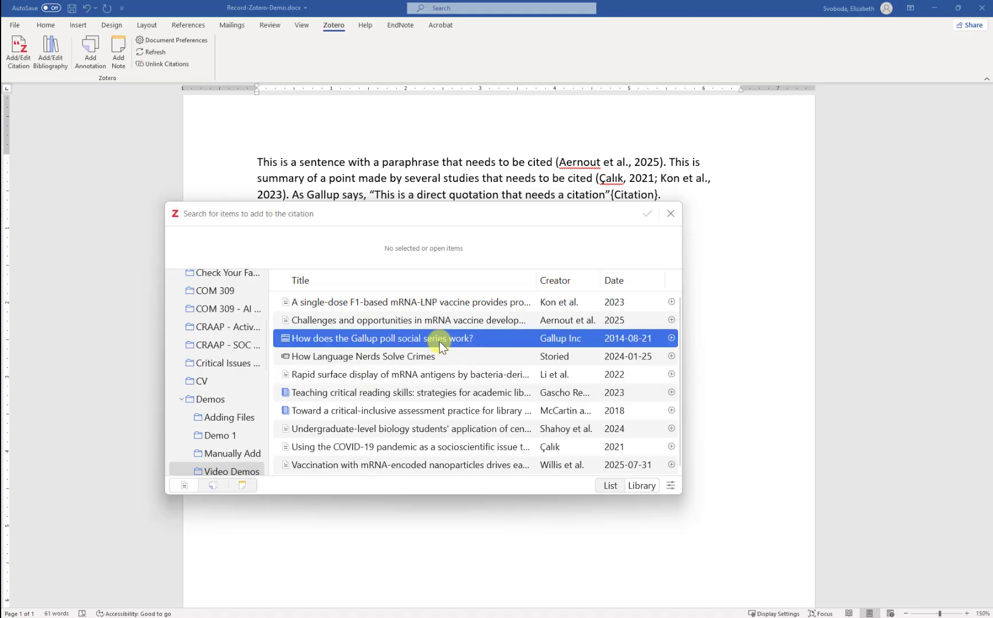
pyautogui.doubleClick(437, 338)
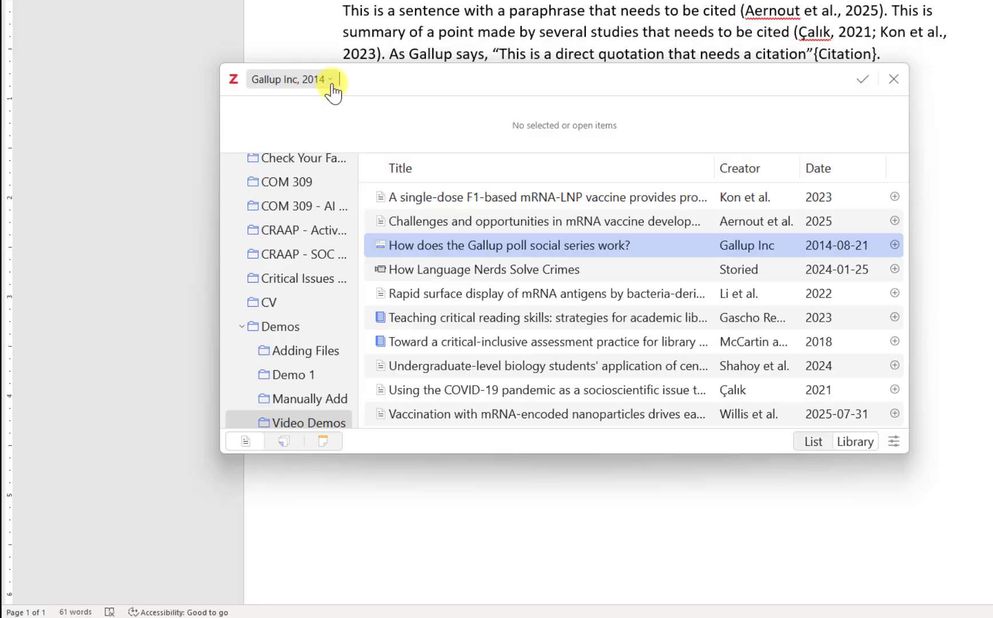
# Review the available locator types for the Gallup source and set its locator to page 2.
pyautogui.click(331, 80)
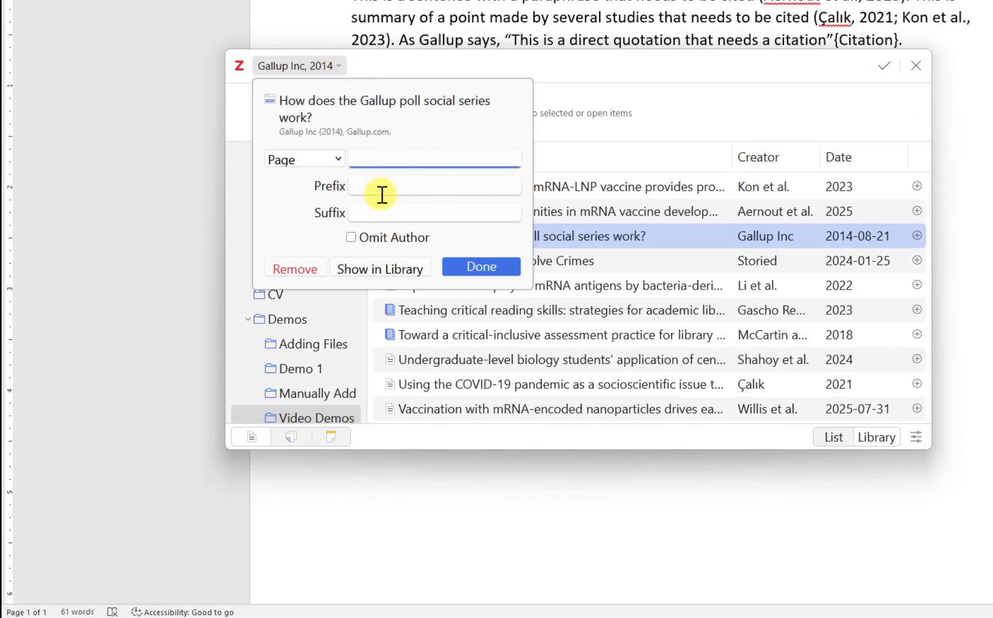
pyautogui.click(338, 160)
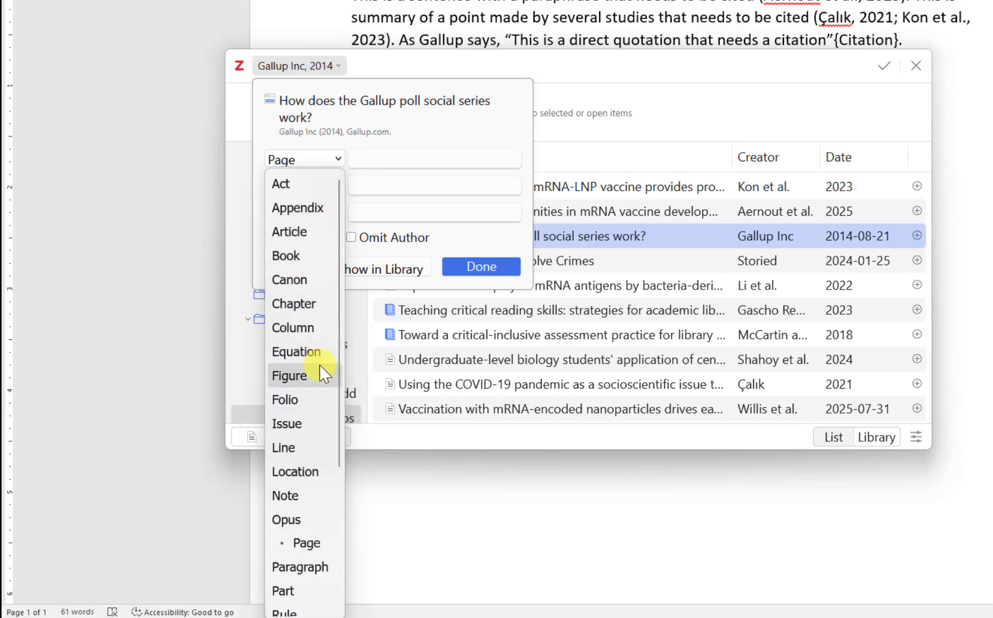
pyautogui.scroll(-3, 319, 369)
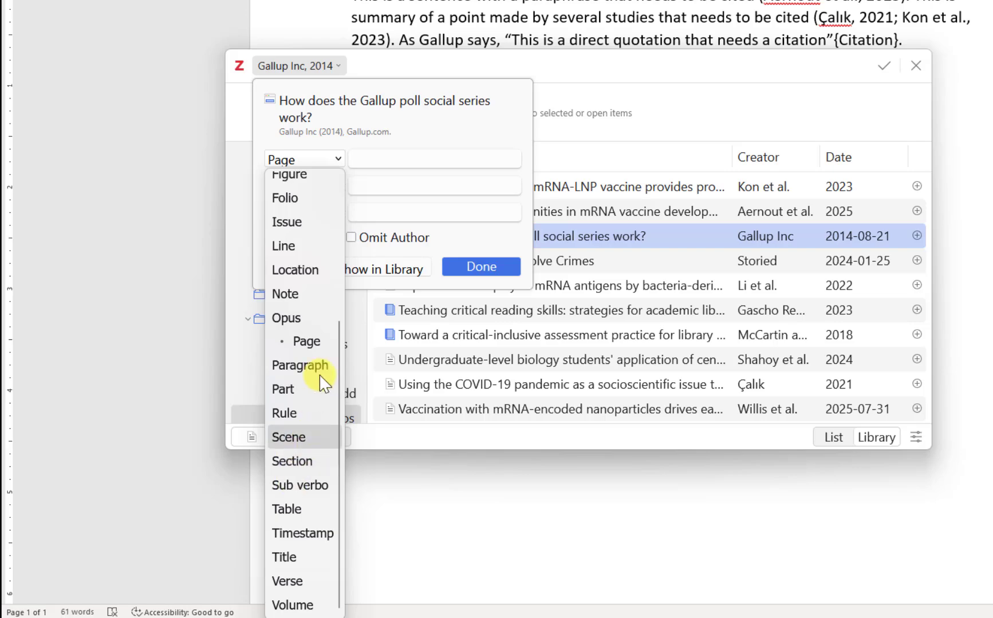
pyautogui.scroll(3, 328, 308)
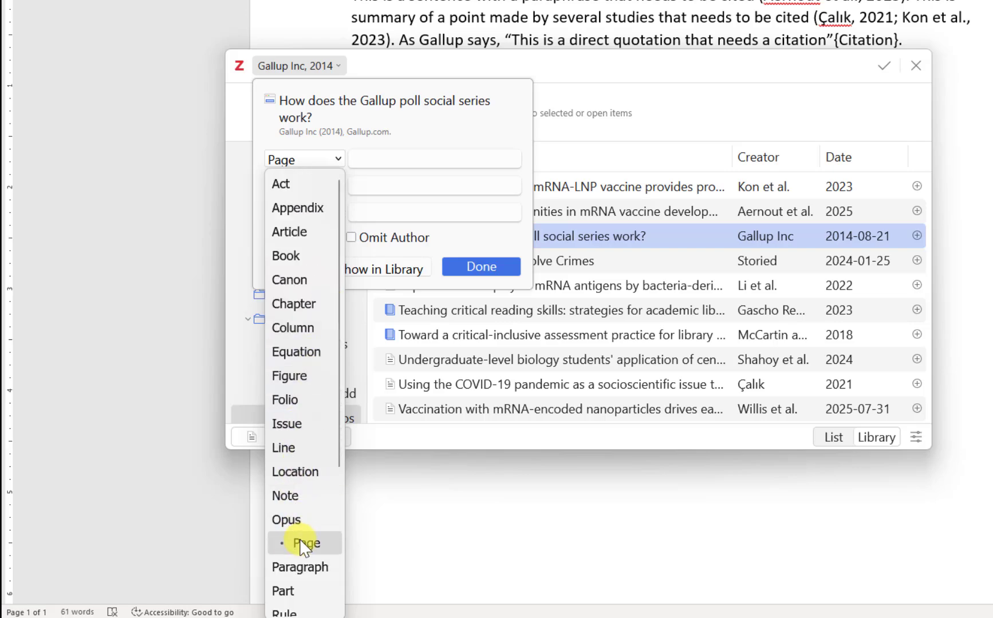
pyautogui.scroll(-3, 292, 493)
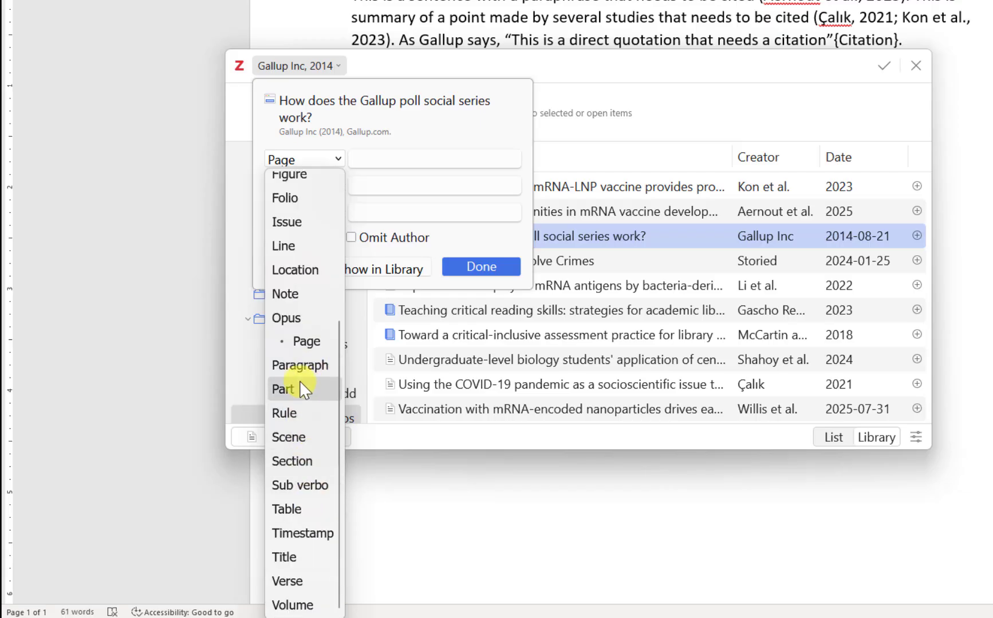
pyautogui.scroll(3, 309, 198)
pyautogui.click(370, 160)
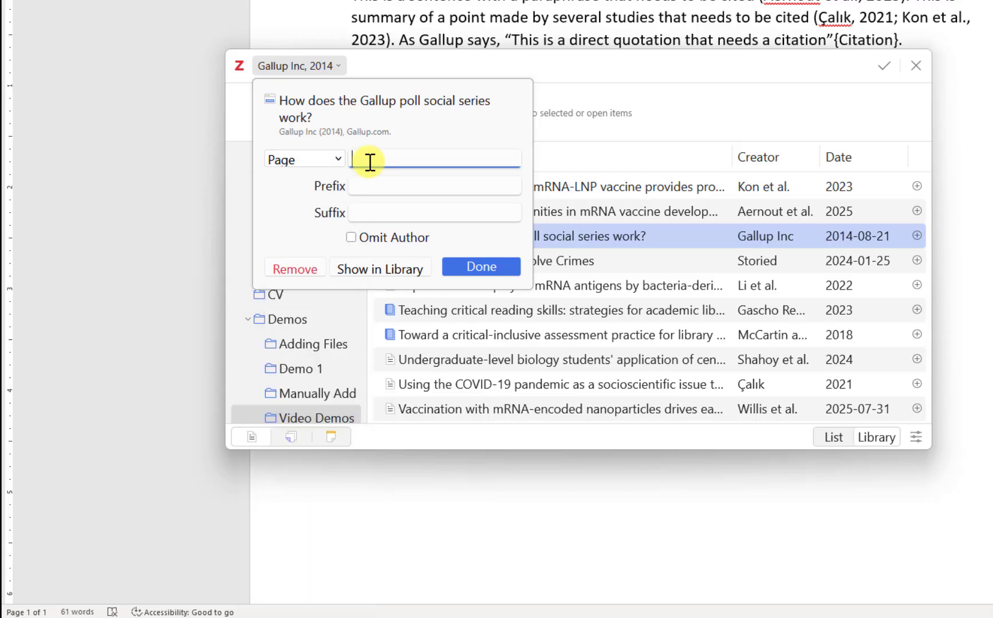
pyautogui.write('2')
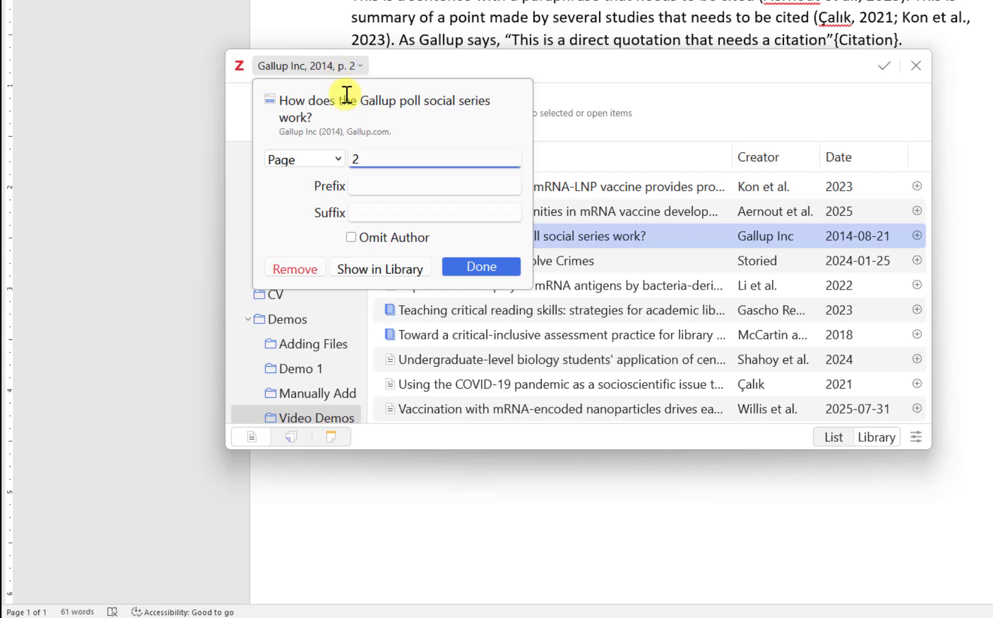
# Try "Cited" and "As cited in" as the Gallup citation's prefix, and clear the prefix again.
pyautogui.click(364, 184)
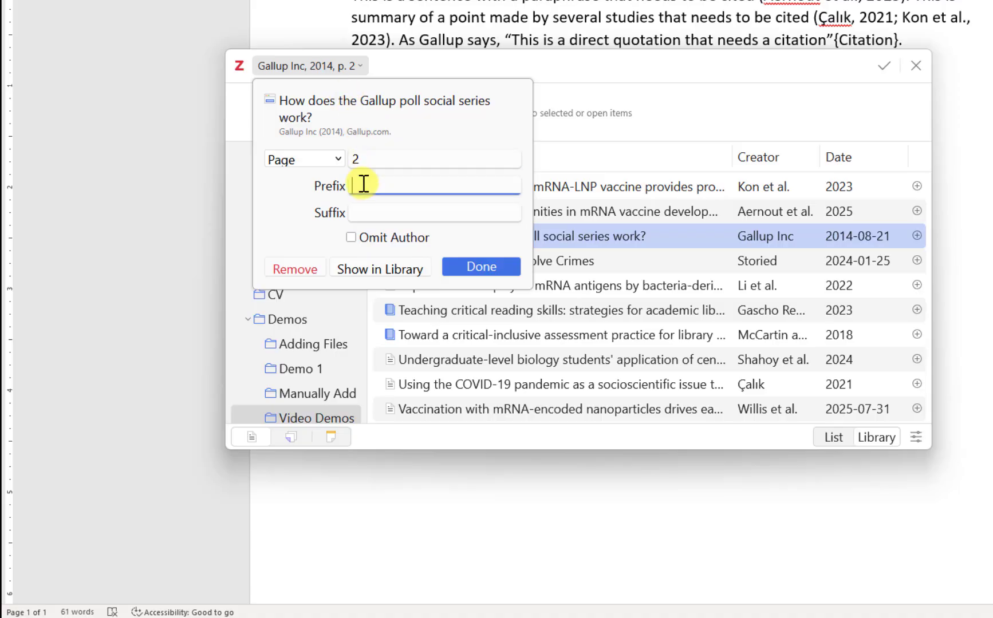
pyautogui.write('Cited')
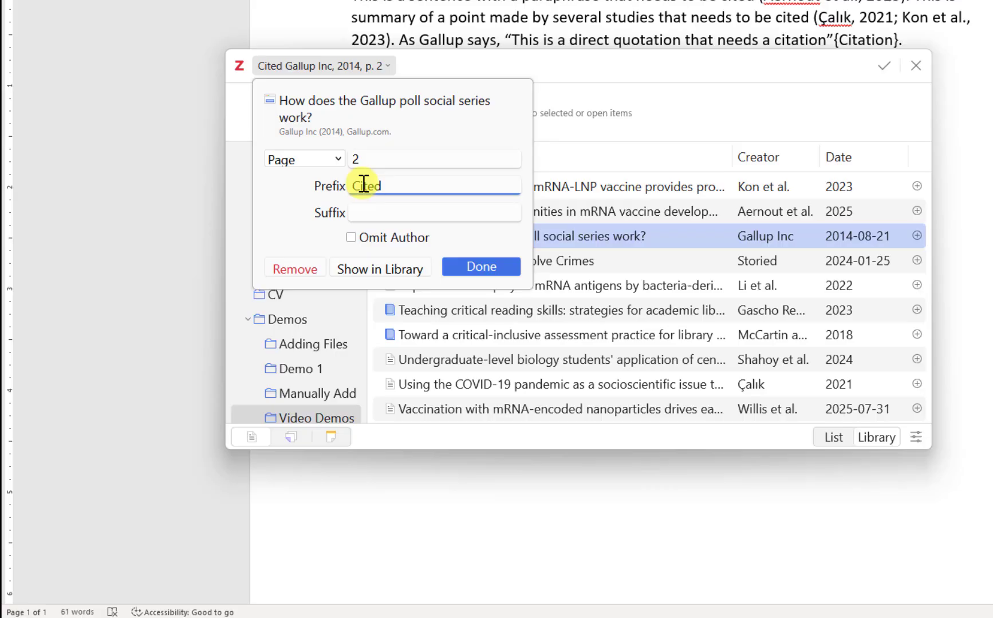
pyautogui.press('BackSpace')
pyautogui.press('BackSpace')
pyautogui.press('BackSpace')
pyautogui.press('BackSpace')
pyautogui.press('BackSpace')
pyautogui.write('As c')
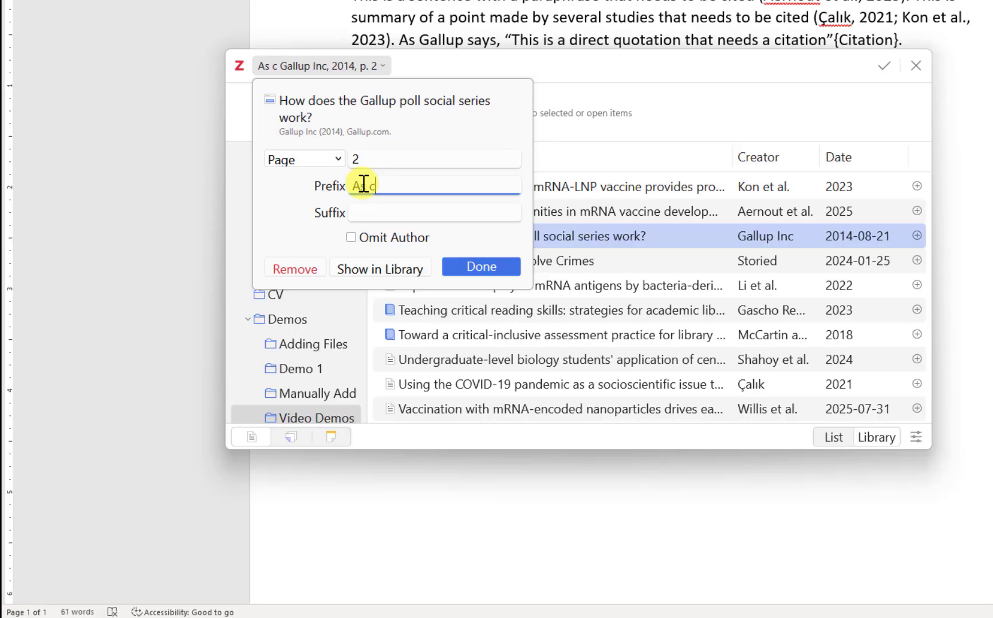
pyautogui.write('ited in')
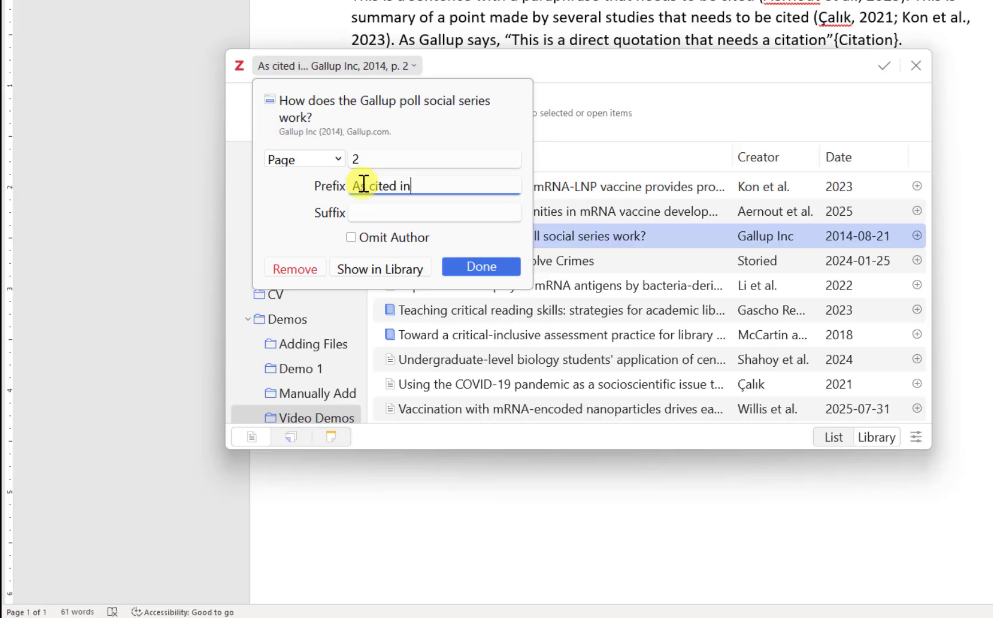
pyautogui.press('BackSpace')
pyautogui.press('BackSpace')
pyautogui.press('BackSpace')
pyautogui.press('BackSpace')
pyautogui.press('BackSpace')
pyautogui.press('BackSpace')
pyautogui.press('BackSpace')
pyautogui.press('BackSpace')
pyautogui.press('BackSpace')
pyautogui.press('BackSpace')
pyautogui.press('BackSpace')
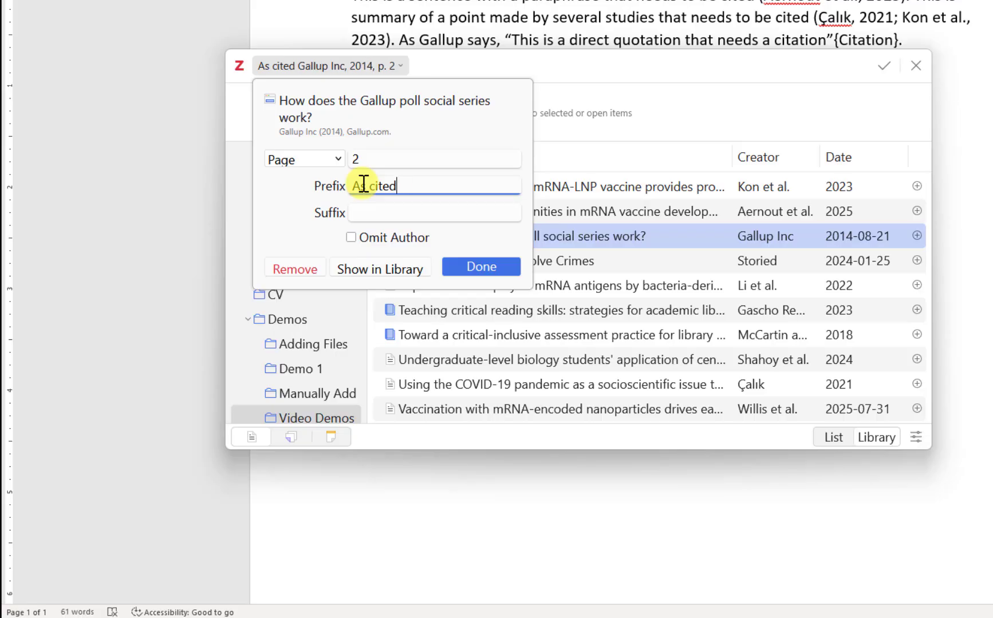
# Try "See also" as the Gallup citation's suffix, and clear the suffix again.
pyautogui.click(381, 215)
pyautogui.write('See also')
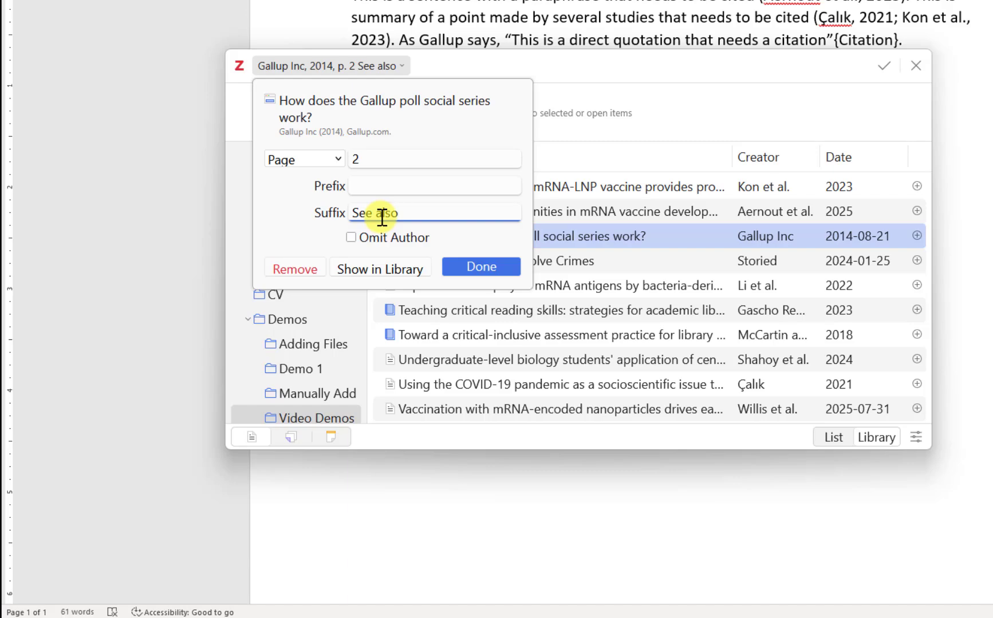
pyautogui.press('BackSpace')
pyautogui.press('BackSpace')
pyautogui.press('BackSpace')
pyautogui.press('BackSpace')
pyautogui.press('BackSpace')
pyautogui.press('BackSpace')
pyautogui.press('BackSpace')
pyautogui.press('BackSpace')
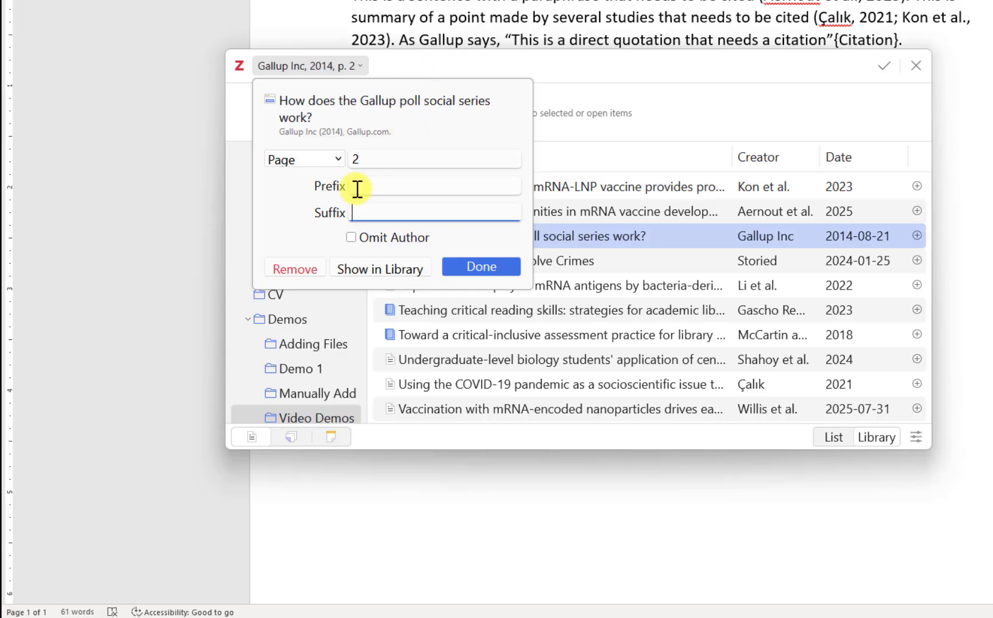
# Omit the author from the Gallup citation and insert it after the quotation, preceded by a space.
pyautogui.click(350, 237)
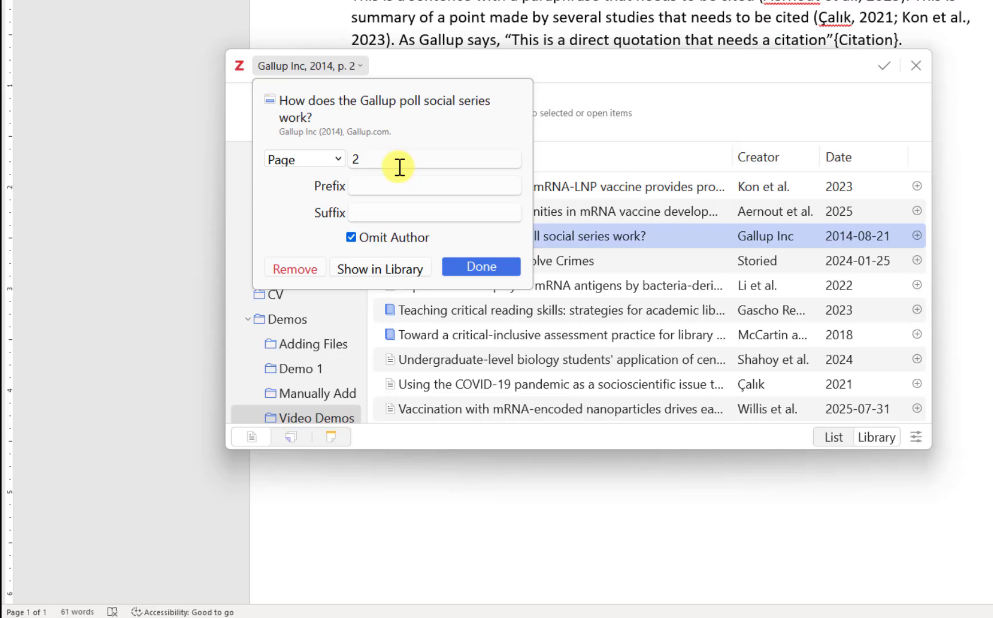
pyautogui.click(511, 268)
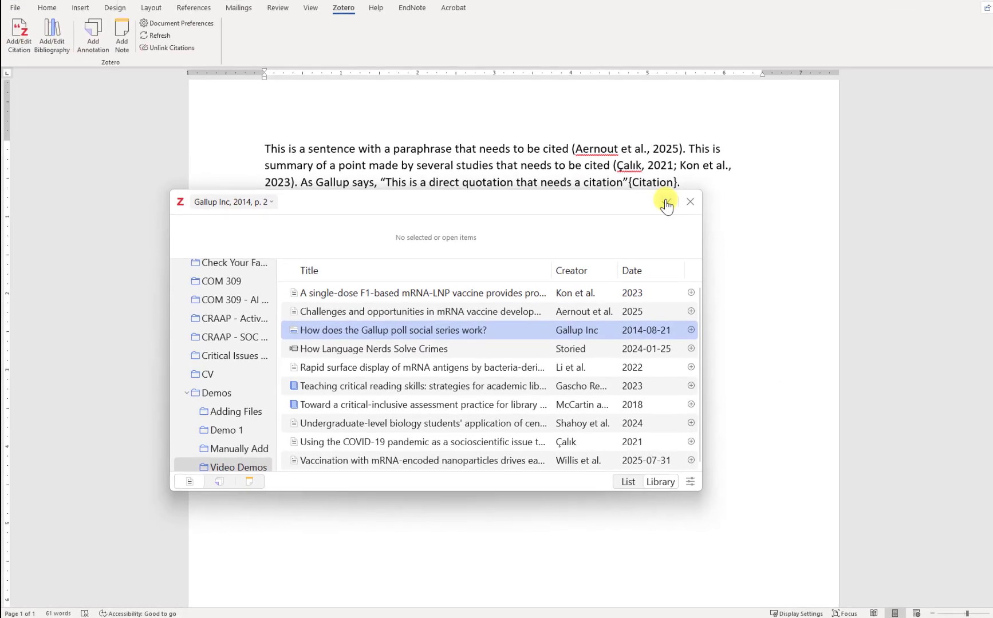
pyautogui.click(841, 92)
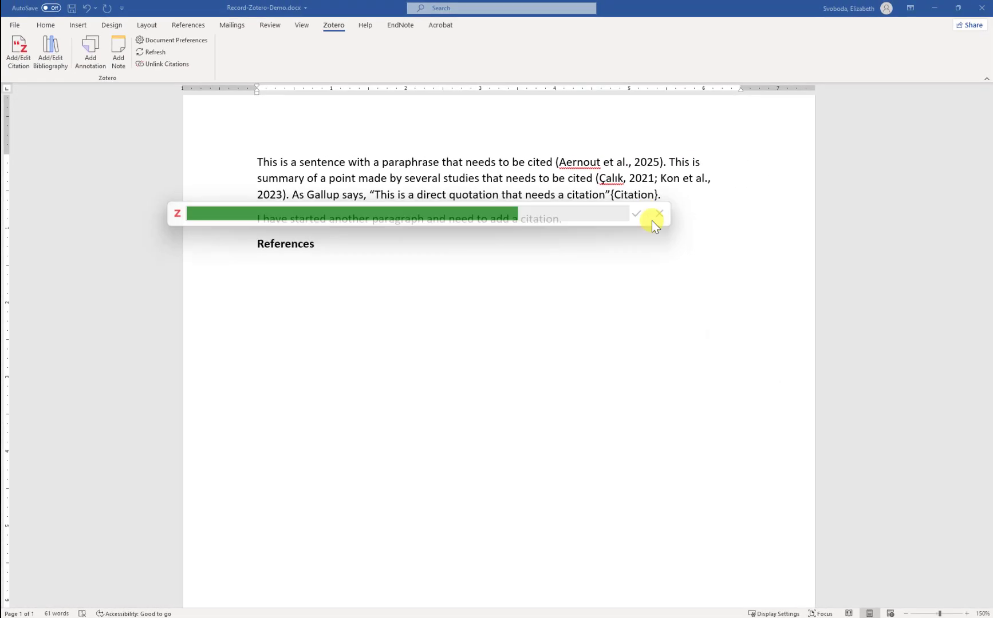
pyautogui.click(611, 202)
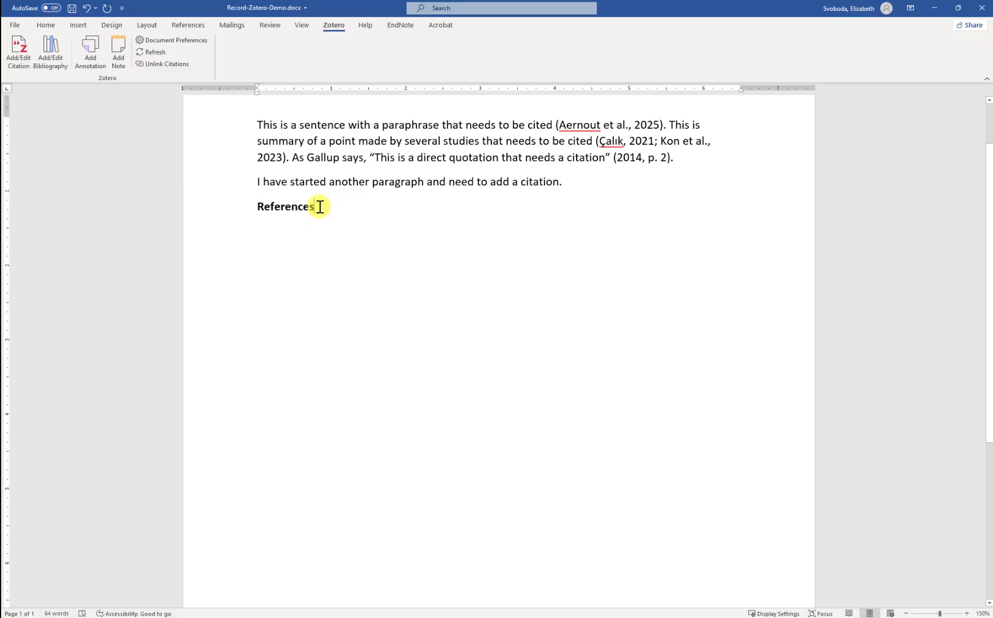
# Insert the Zotero bibliography on a new line below the References heading.
pyautogui.press('Return')
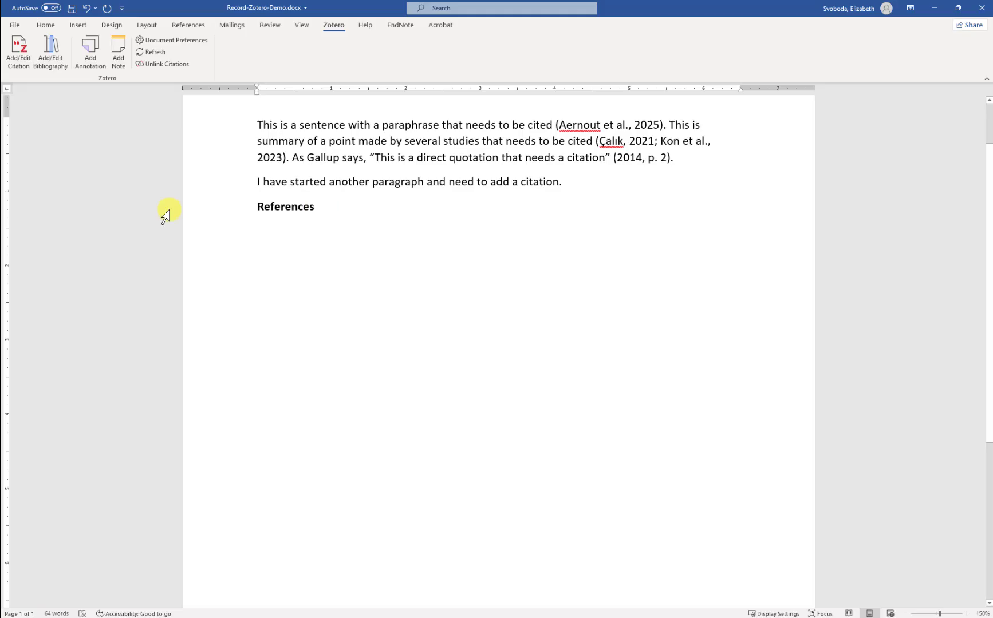
pyautogui.click(51, 67)
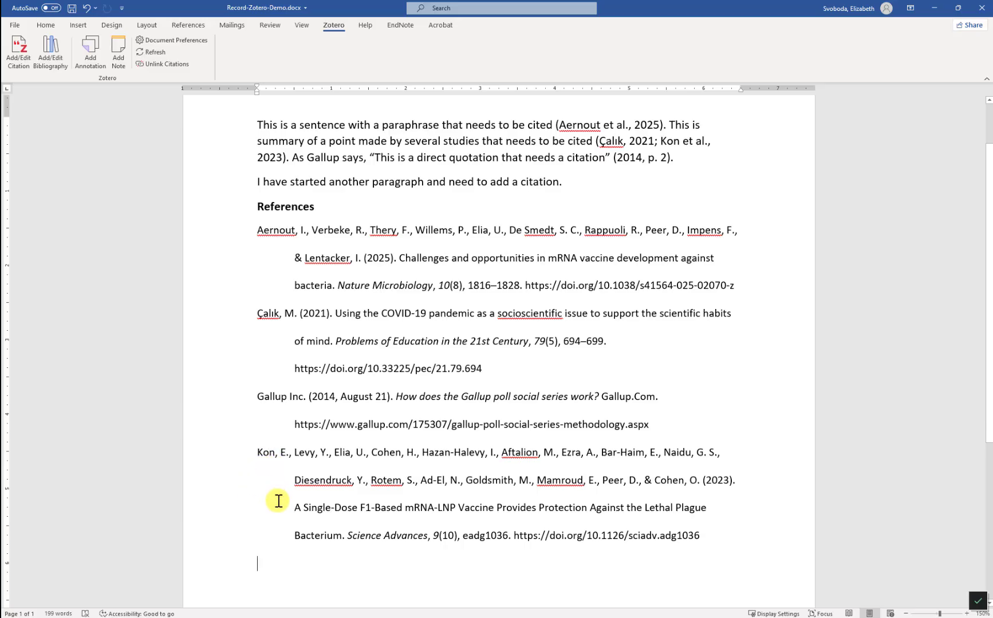
# Lowercase the first letters of "Single", "Dose", "Based", "Vaccine" and "Provides" in the 2023 vaccine article's title in the bibliography.
pyautogui.moveTo(287, 508)
pyautogui.mouseDown()
pyautogui.moveTo(359, 518)
pyautogui.moveTo(343, 535)
pyautogui.moveTo(264, 525)
pyautogui.mouseUp()
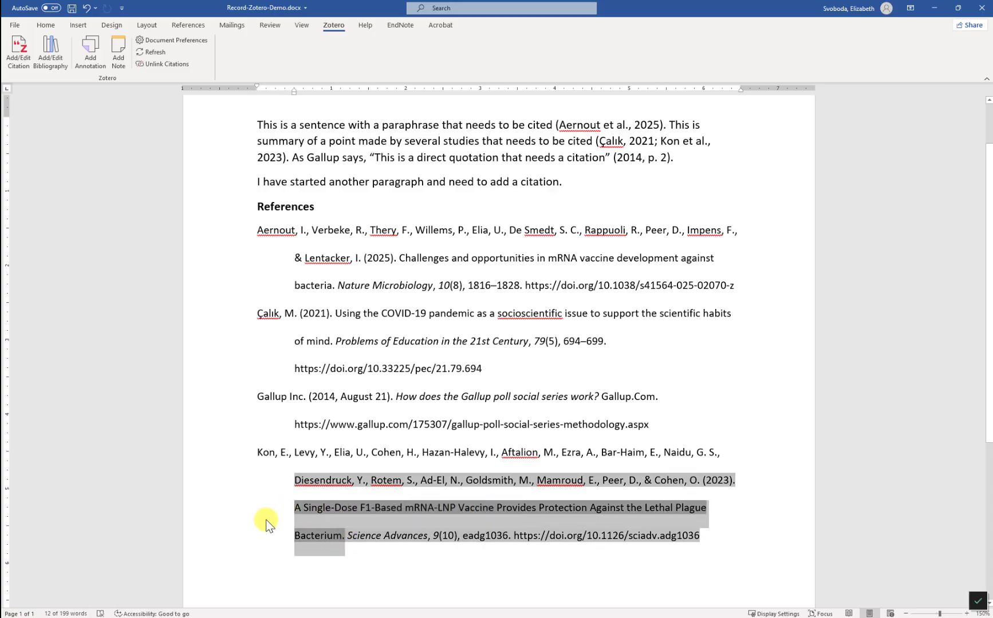
pyautogui.click(282, 517)
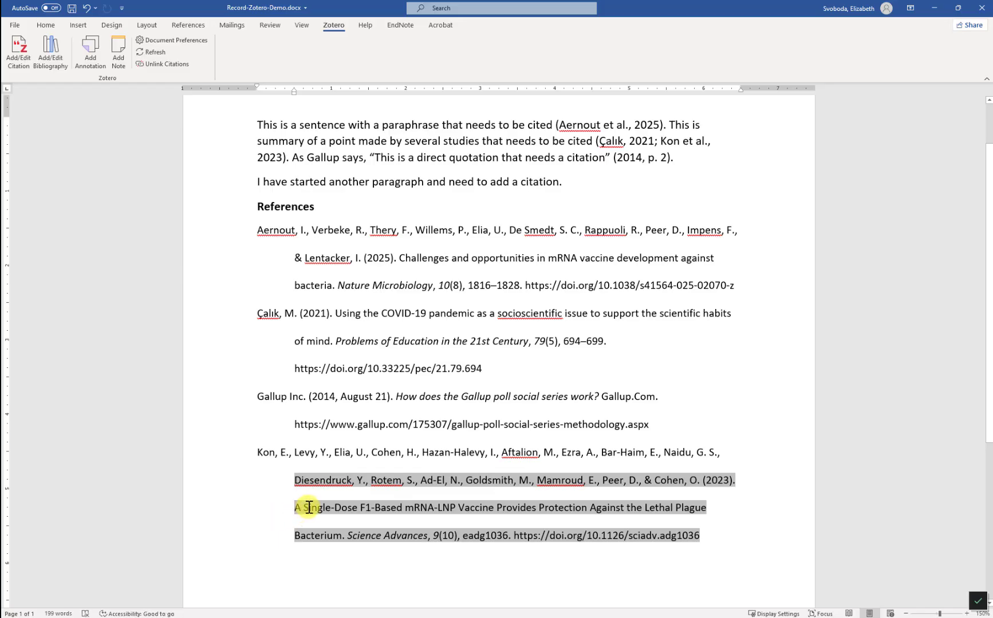
pyautogui.click(310, 508)
pyautogui.press('BackSpace')
pyautogui.write('s')
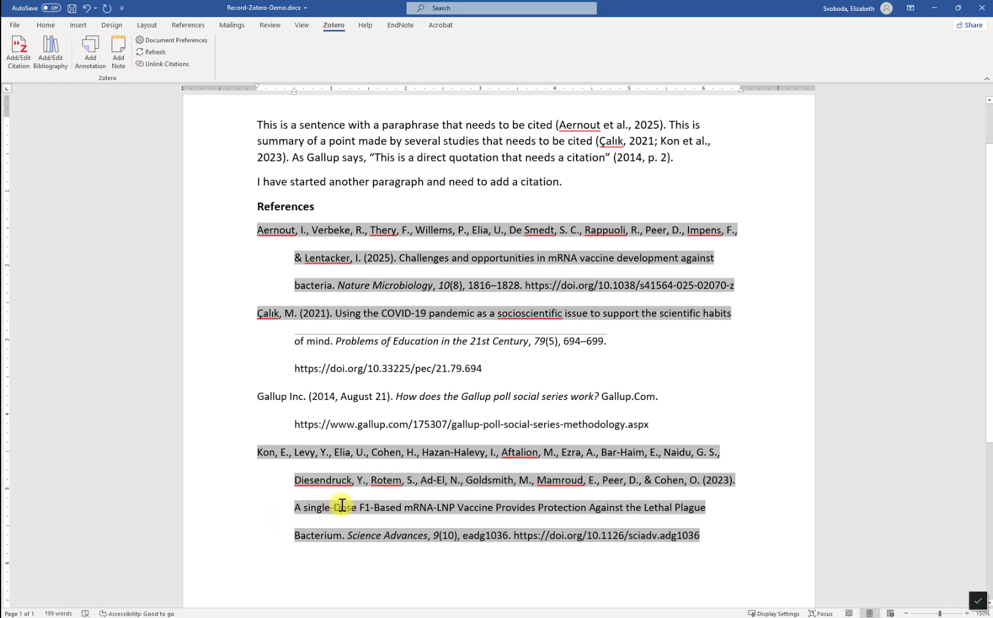
pyautogui.click(342, 506)
pyautogui.press('BackSpace')
pyautogui.write('d')
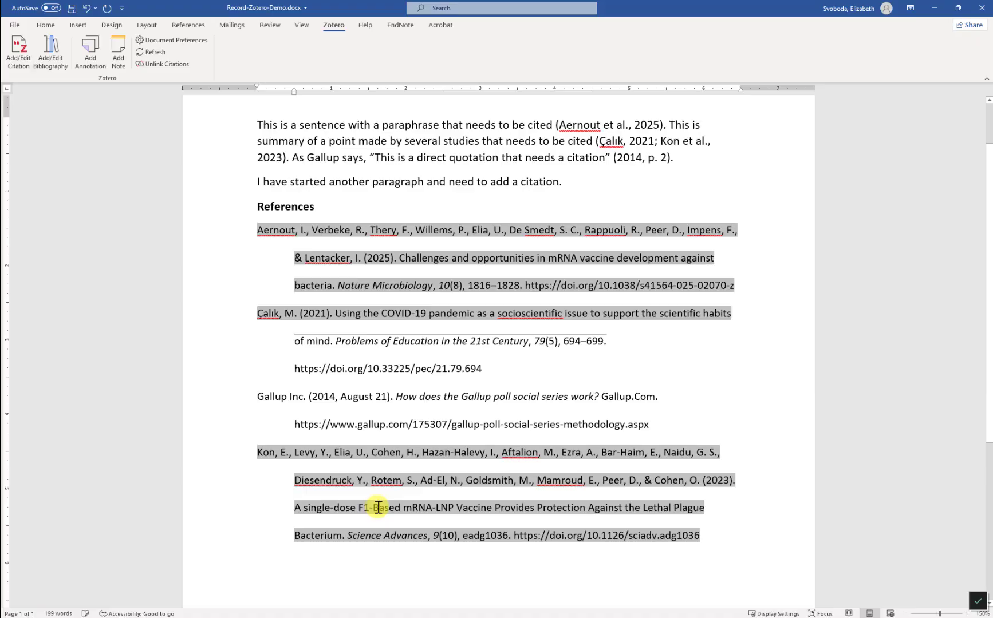
pyautogui.click(378, 508)
pyautogui.press('BackSpace')
pyautogui.write('b')
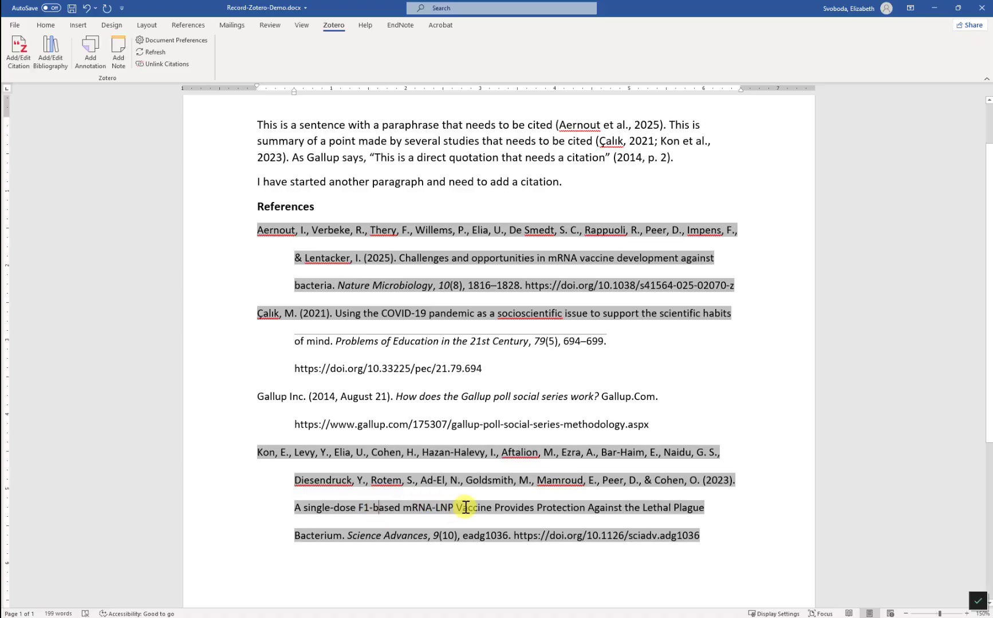
pyautogui.click(466, 508)
pyautogui.press('BackSpace')
pyautogui.write('v')
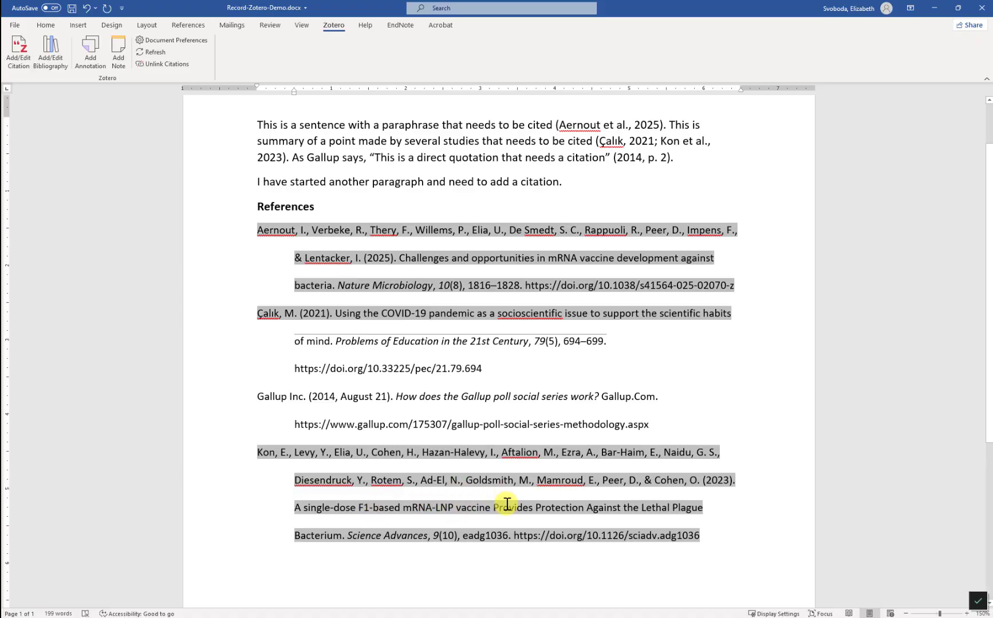
pyautogui.click(501, 509)
pyautogui.press('BackSpace')
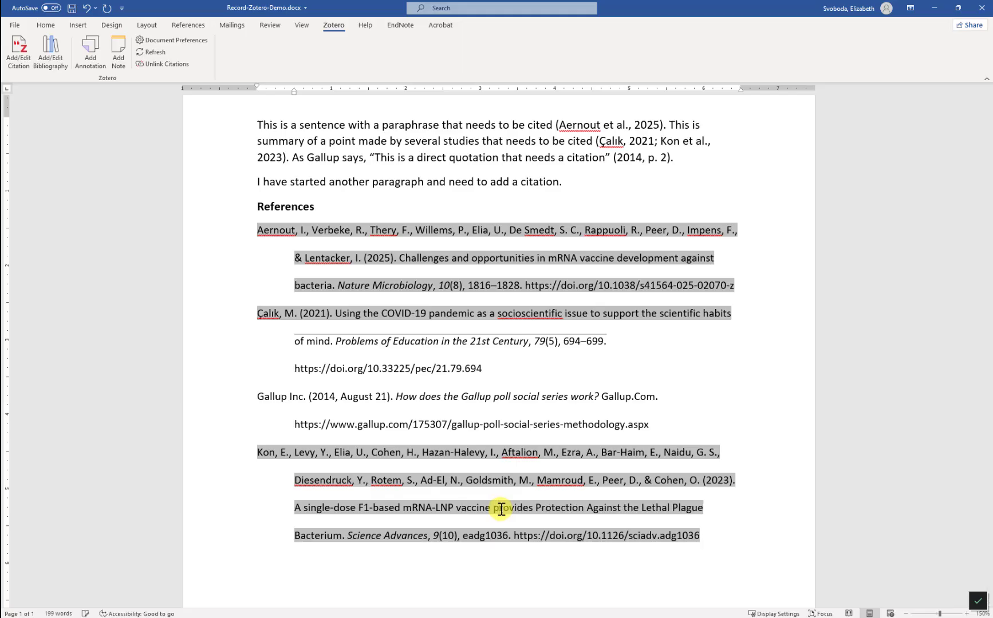
pyautogui.write('p')
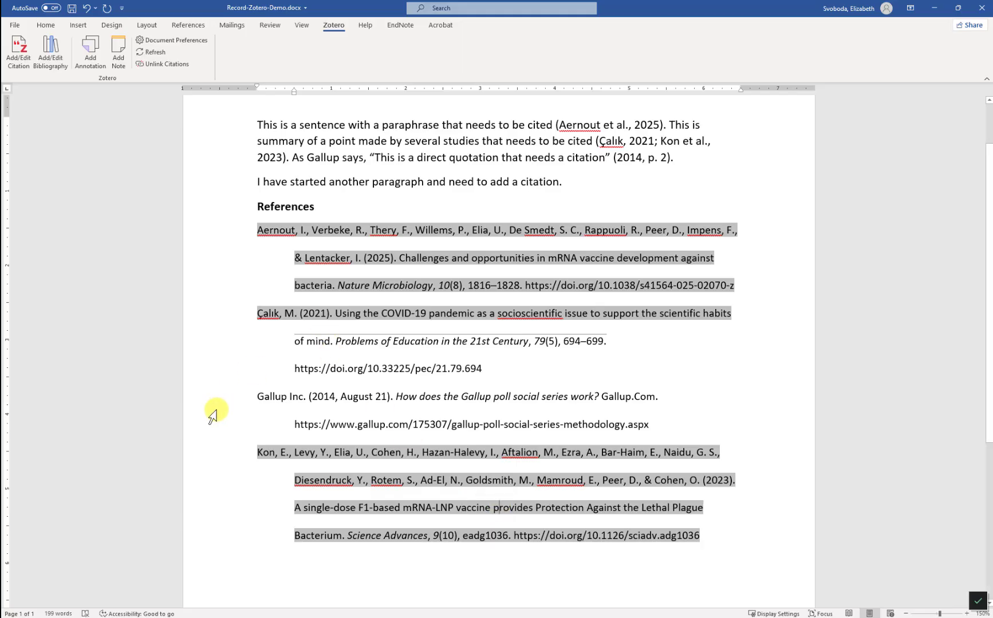
# Refresh the document's Zotero citations and bibliography.
pyautogui.click(212, 415)
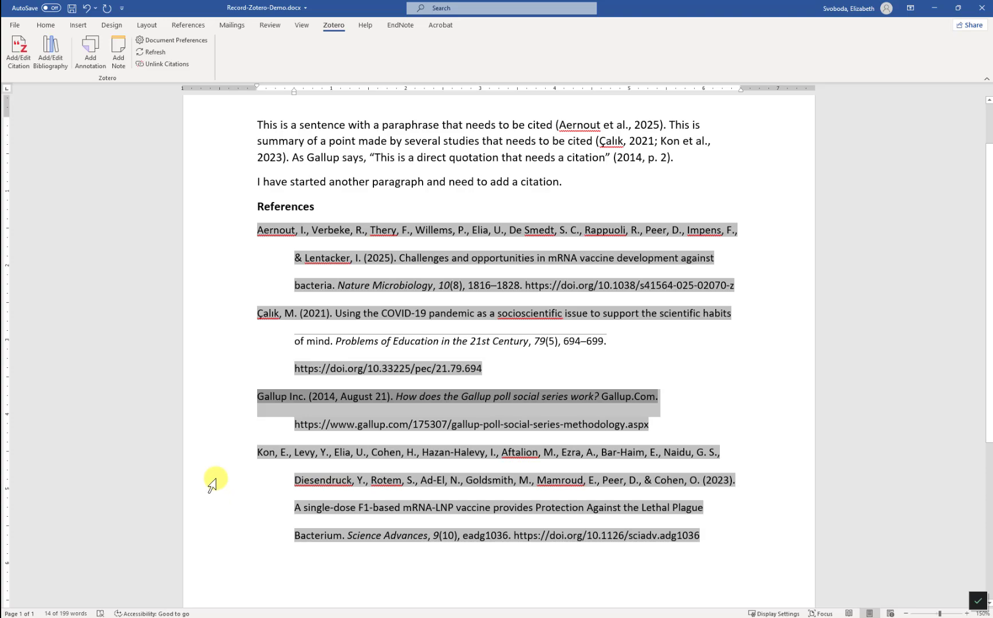
pyautogui.click(155, 56)
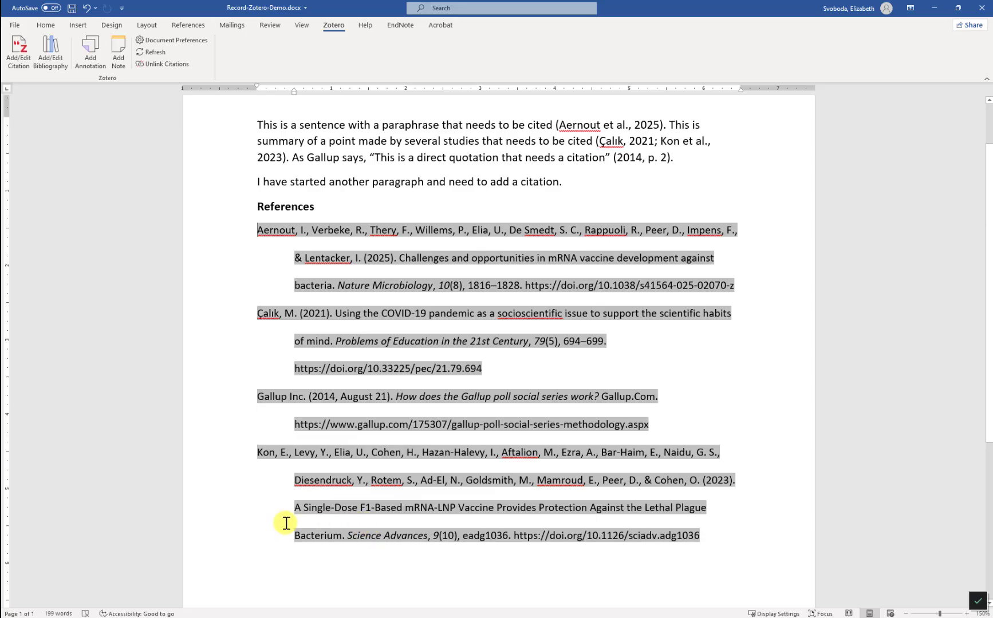
# Switch to Zotero, convert the 2023 F1-based mRNA-LNP vaccine article's title to sentence case, and refresh the citations in the Word document.
pyautogui.hotkey('alt', 'Tab')
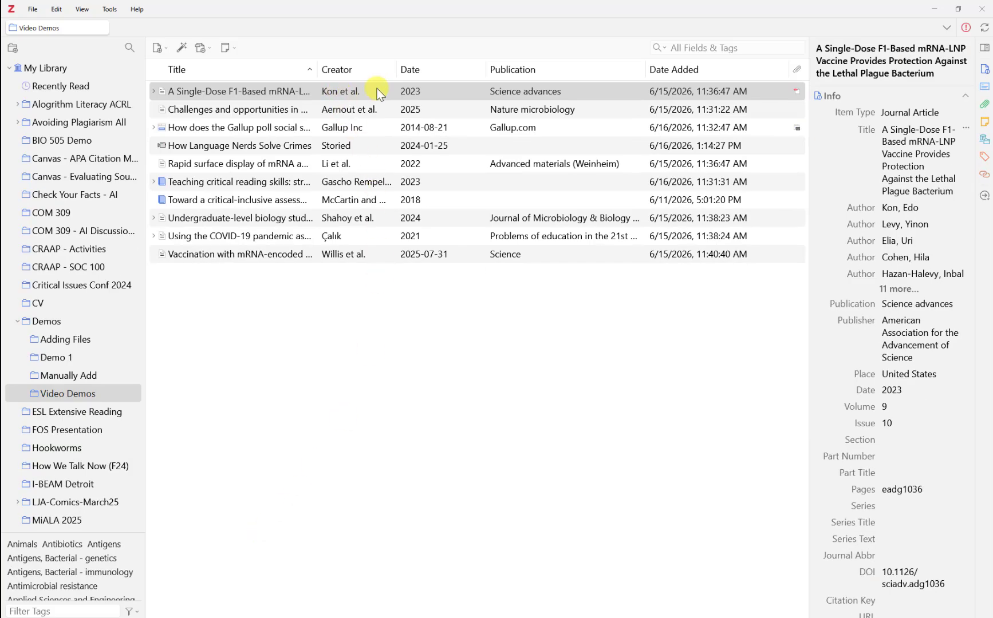
pyautogui.click(966, 128)
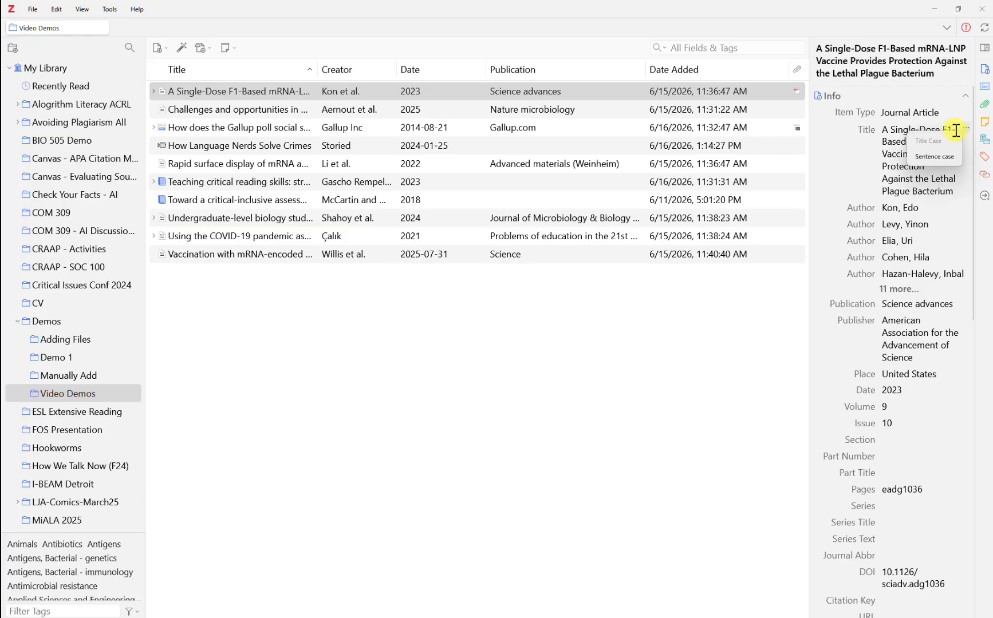
pyautogui.click(942, 162)
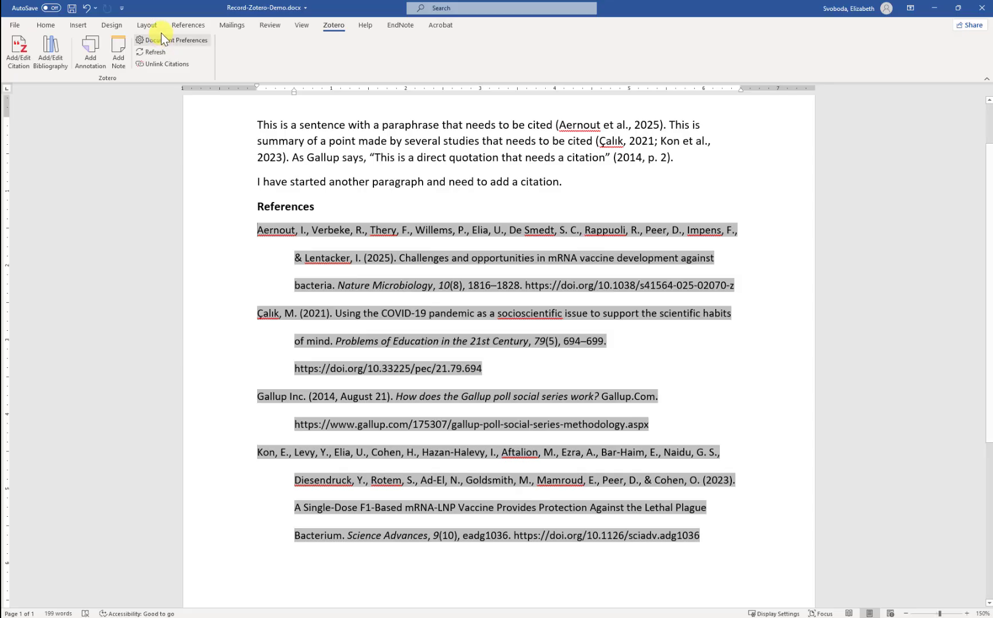
pyautogui.click(155, 52)
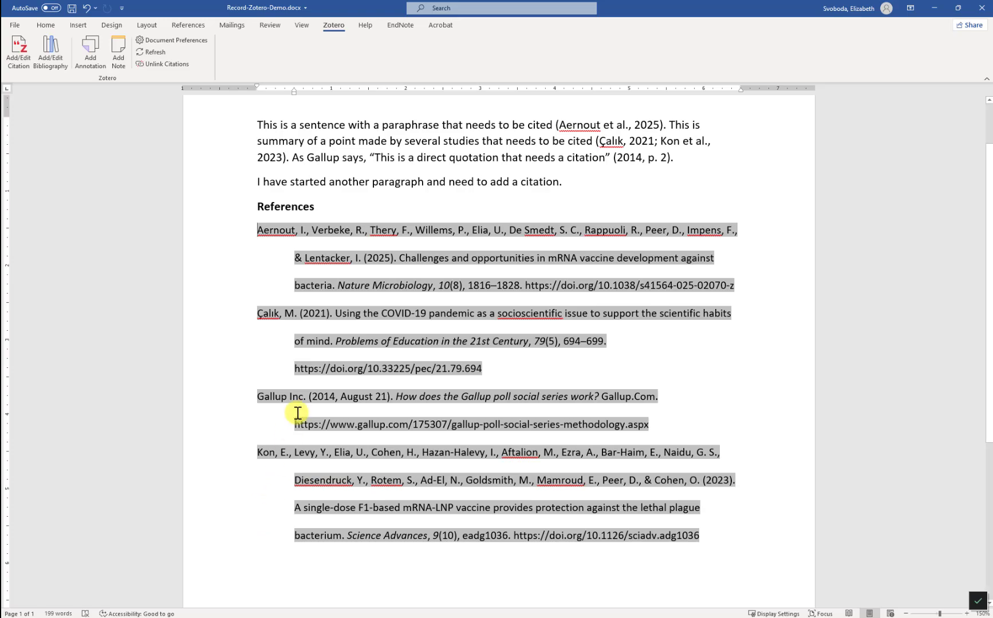
# Insert a citation for "Teaching critical reading skills" before the period of the second paragraph, preceded by a space, and review the updated references.
pyautogui.click(559, 184)
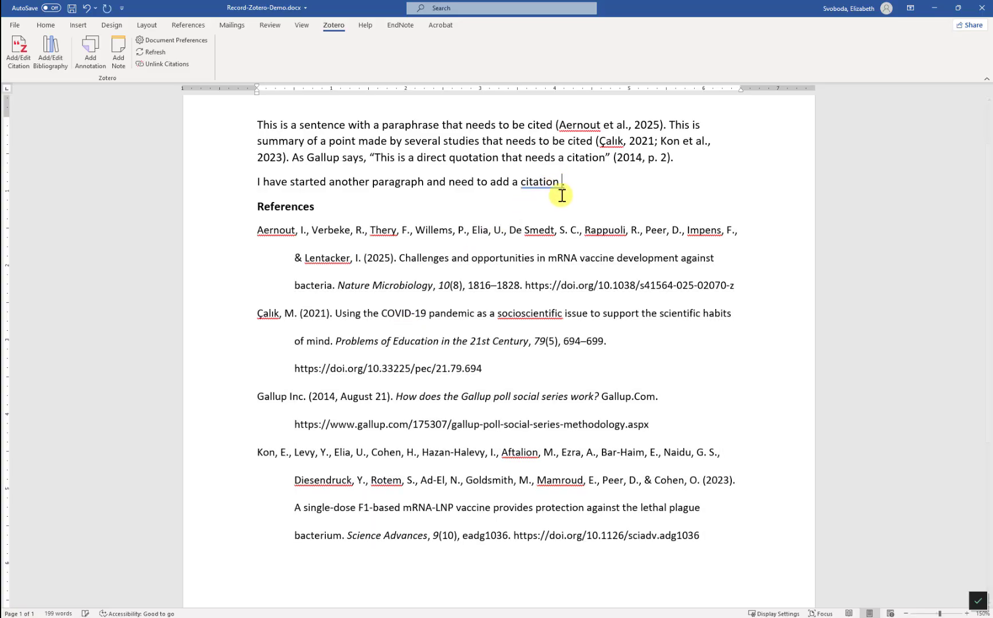
pyautogui.click(17, 64)
pyautogui.click(459, 391)
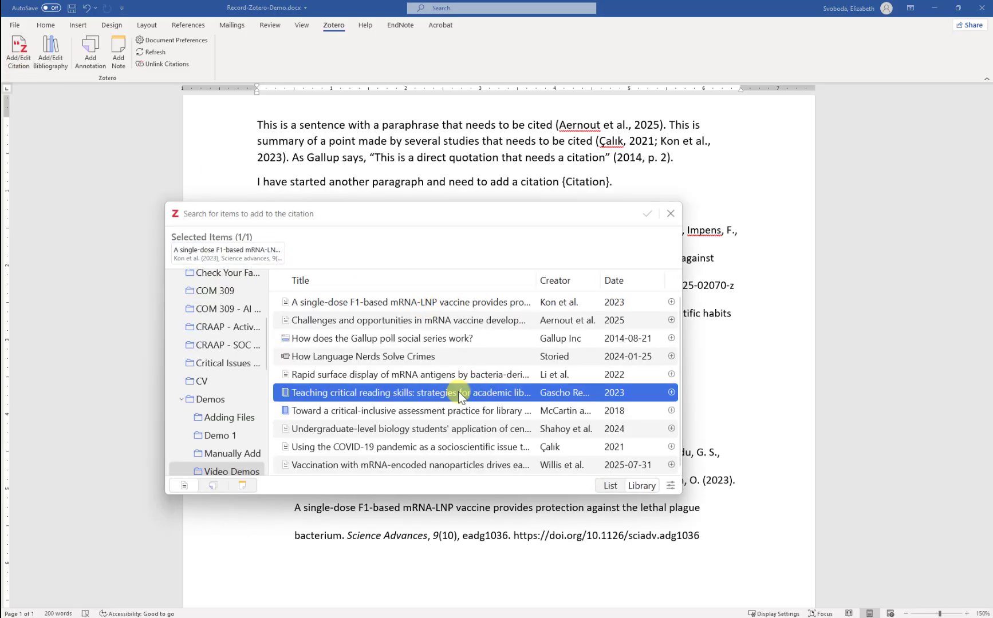
pyautogui.click(648, 214)
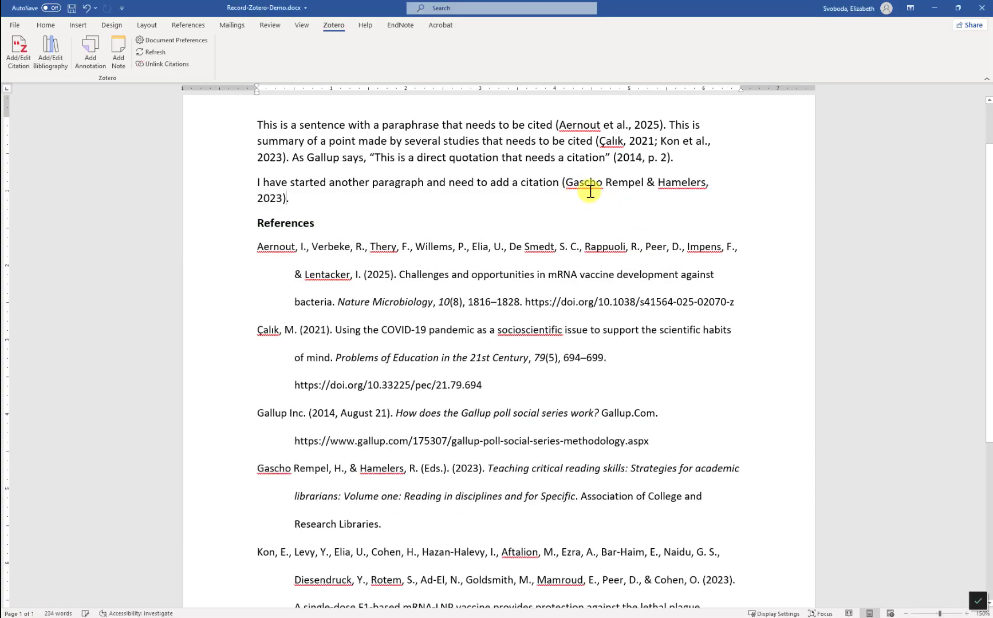
pyautogui.scroll(-1, 388, 269)
pyautogui.scroll(-3, 387, 269)
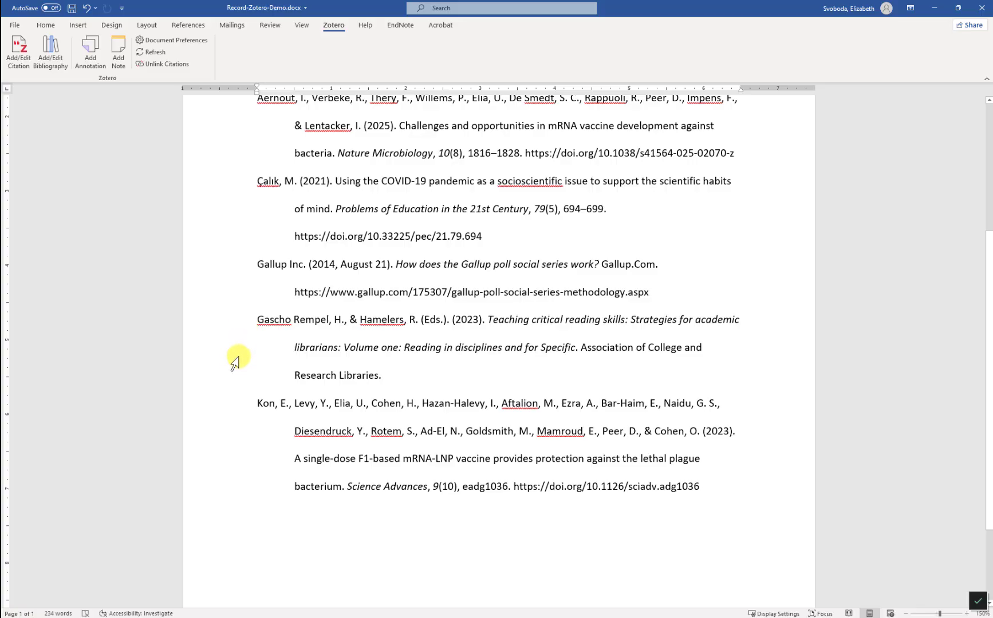
pyautogui.scroll(2, 235, 360)
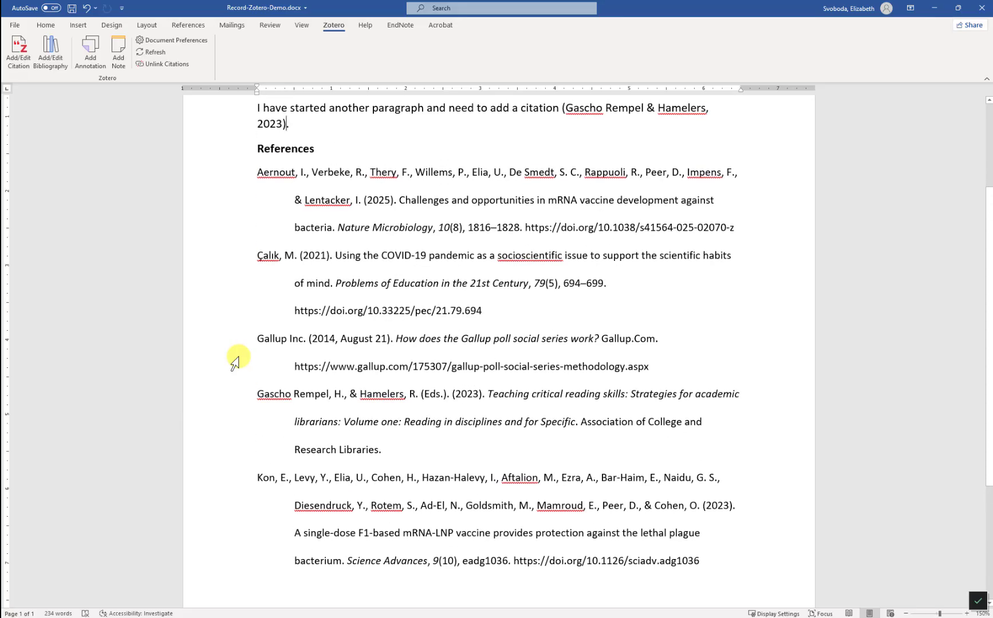
pyautogui.scroll(3, 235, 361)
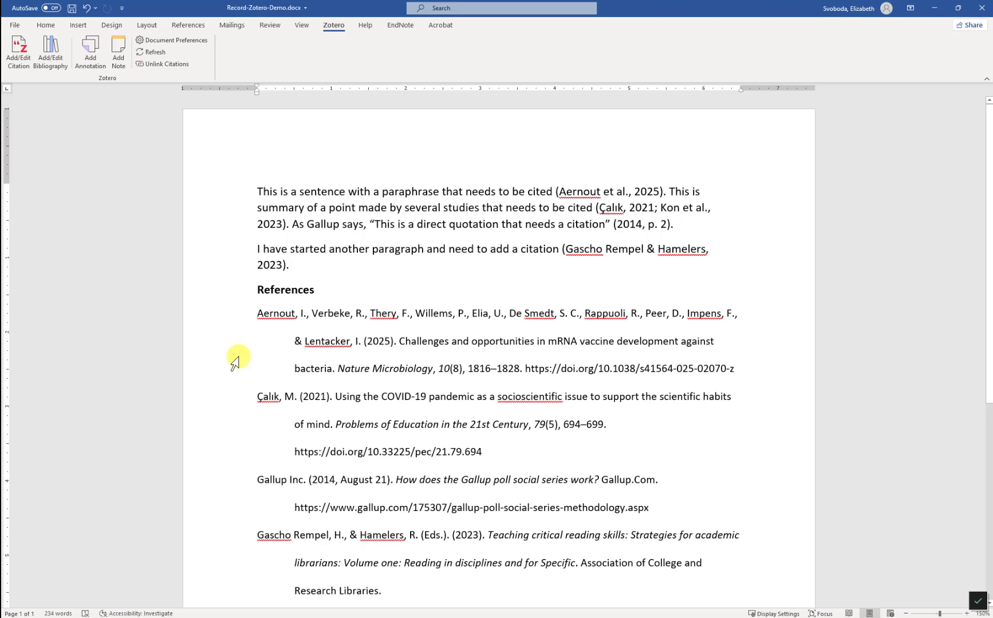
pyautogui.scroll(-3, 235, 361)
# Change the document's citation style to AMA Manual of Style 11th edition.
pyautogui.click(200, 41)
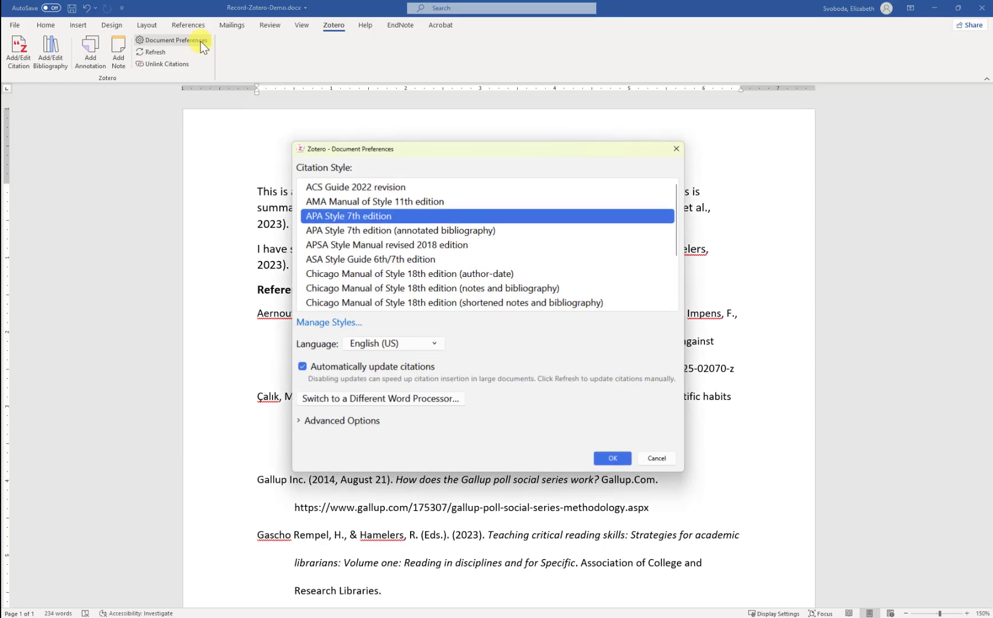
pyautogui.click(347, 203)
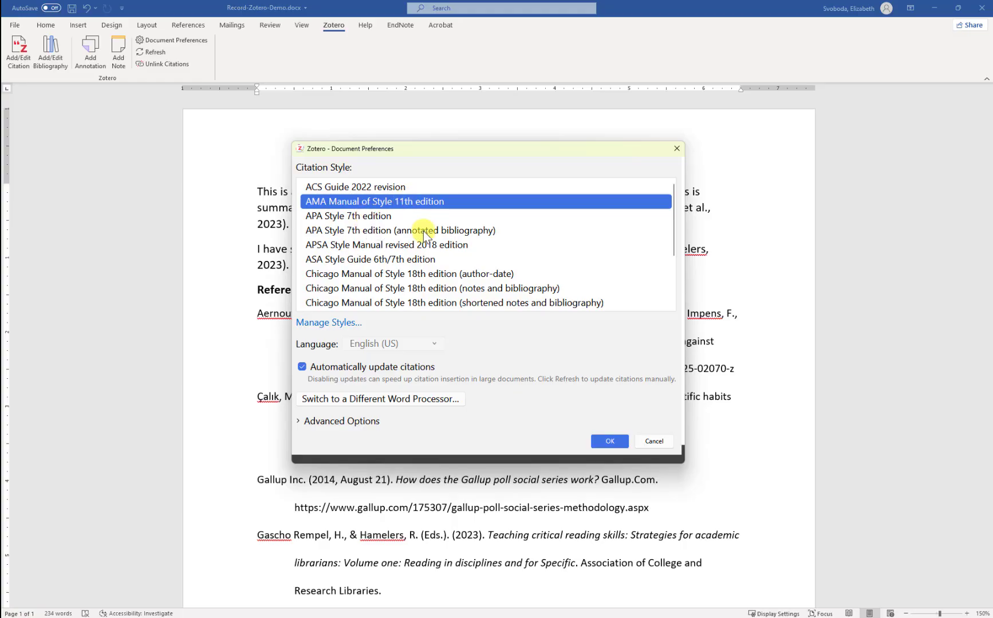
pyautogui.click(602, 445)
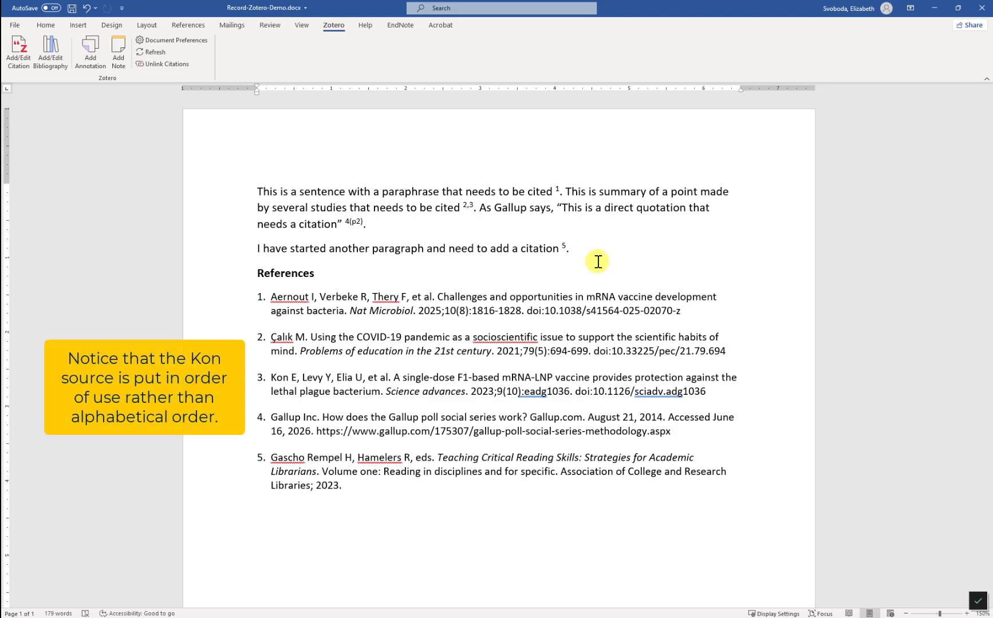
# Delete the citation and the space after the direct quotation, and reinsert the Gallup Inc citation there without a page number.
pyautogui.click(360, 222)
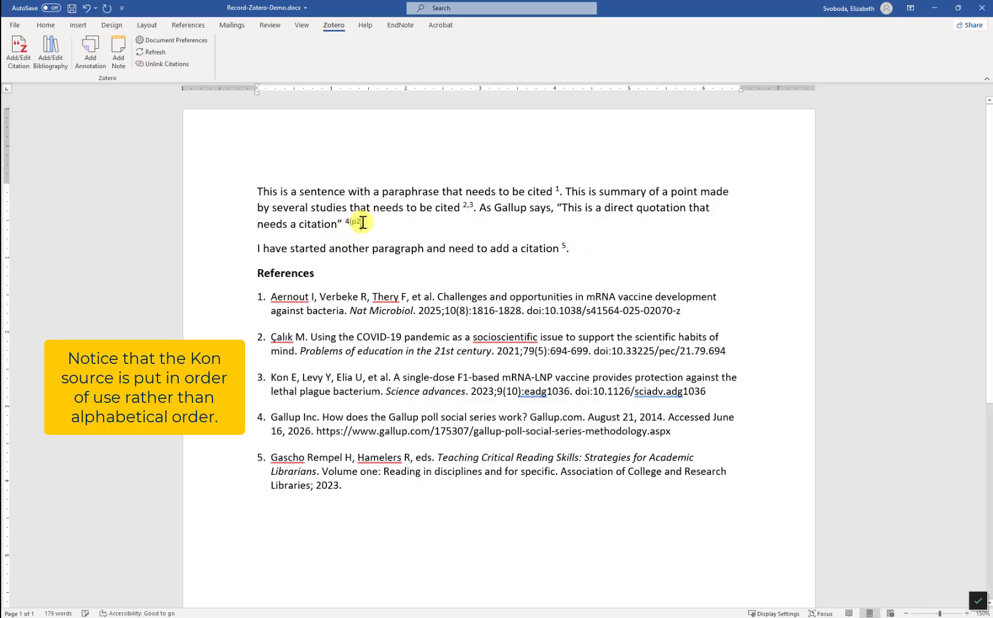
pyautogui.press('Delete')
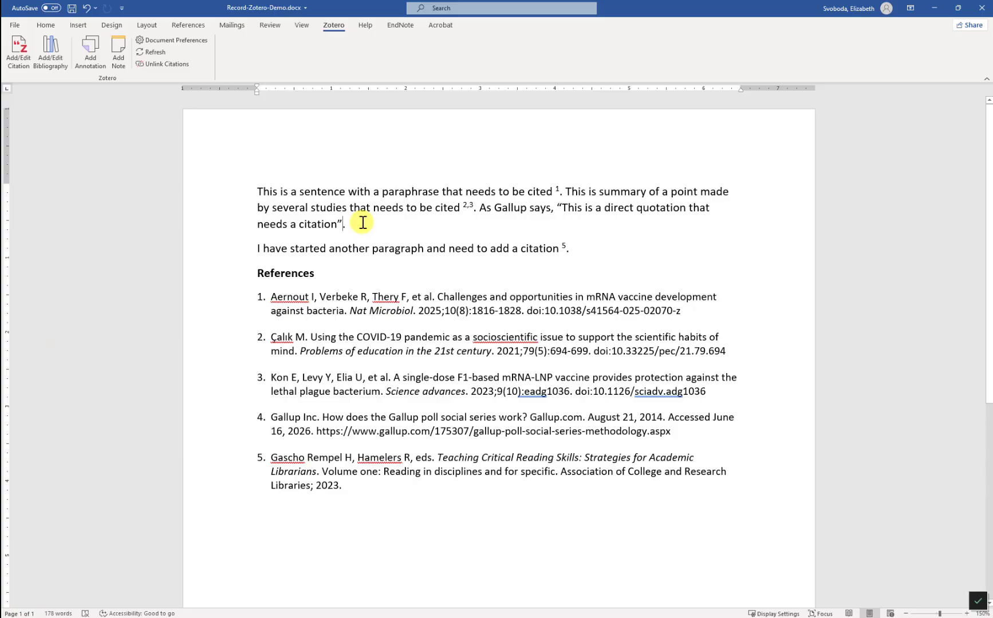
pyautogui.click(60, 61)
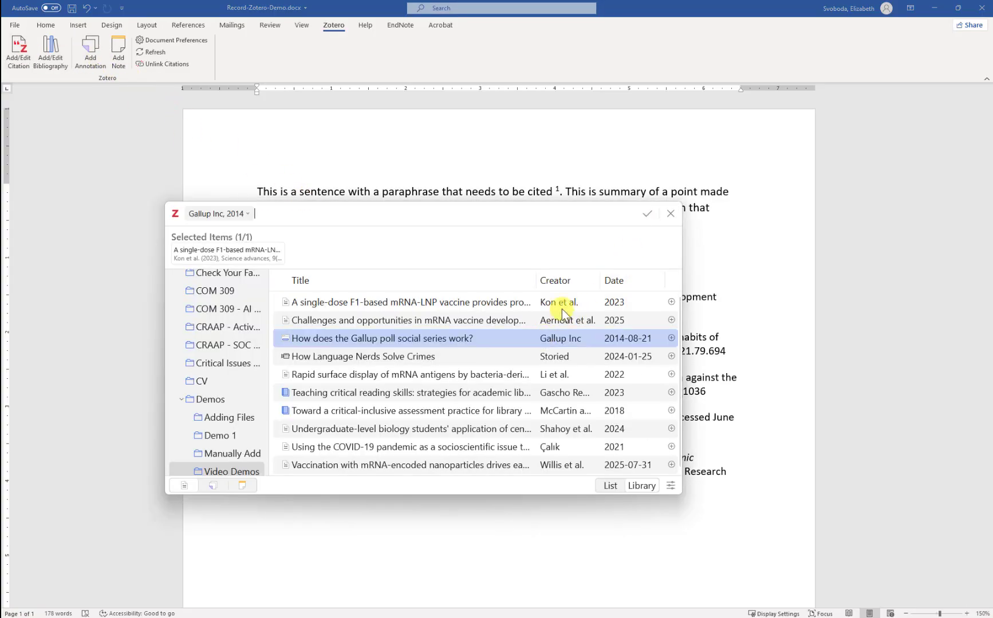
pyautogui.click(647, 213)
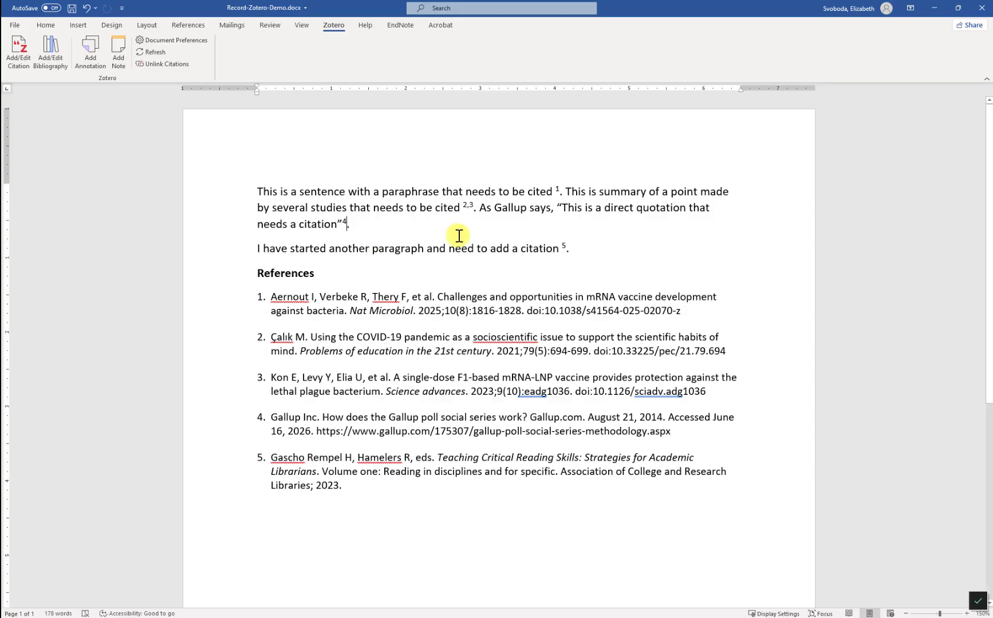
# Move the periods of the first two sentences so that they come before the superscript citation numbers.
pyautogui.click(461, 206)
pyautogui.write('.')
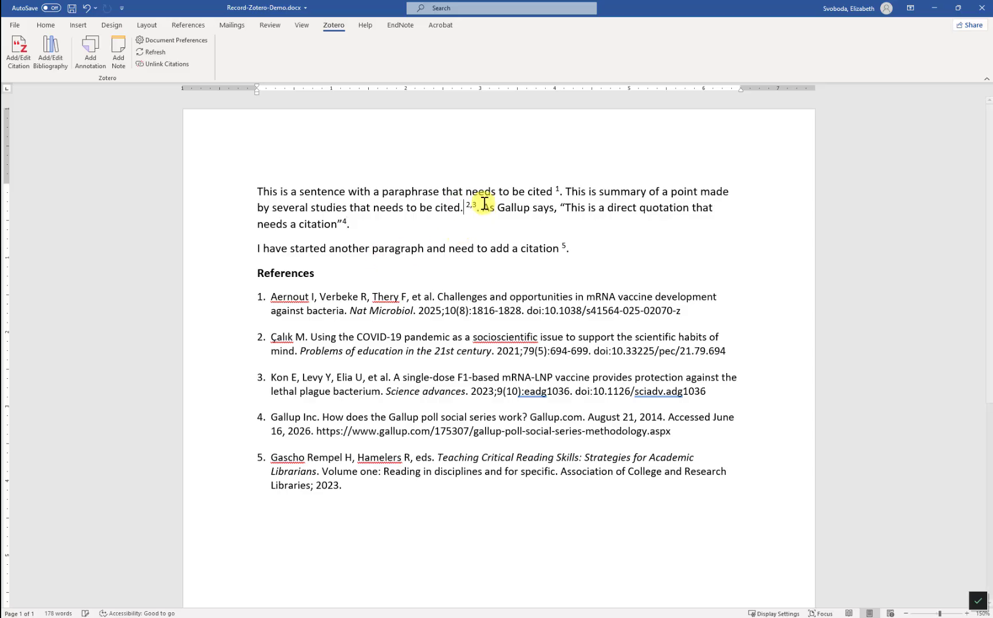
pyautogui.click(483, 209)
pyautogui.press('BackSpace')
pyautogui.press('BackSpace')
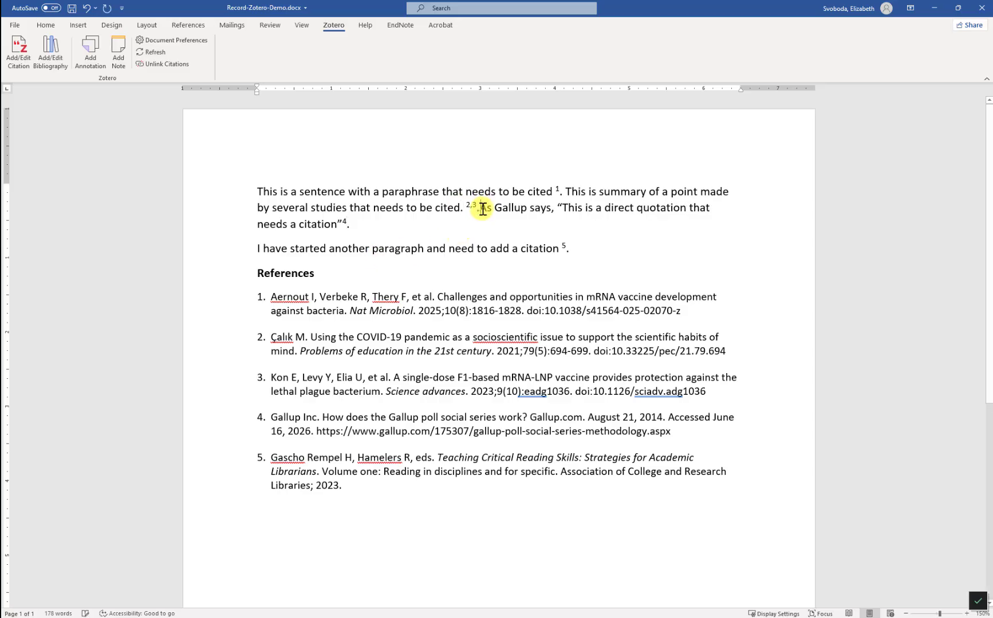
pyautogui.click(553, 193)
pyautogui.write('.')
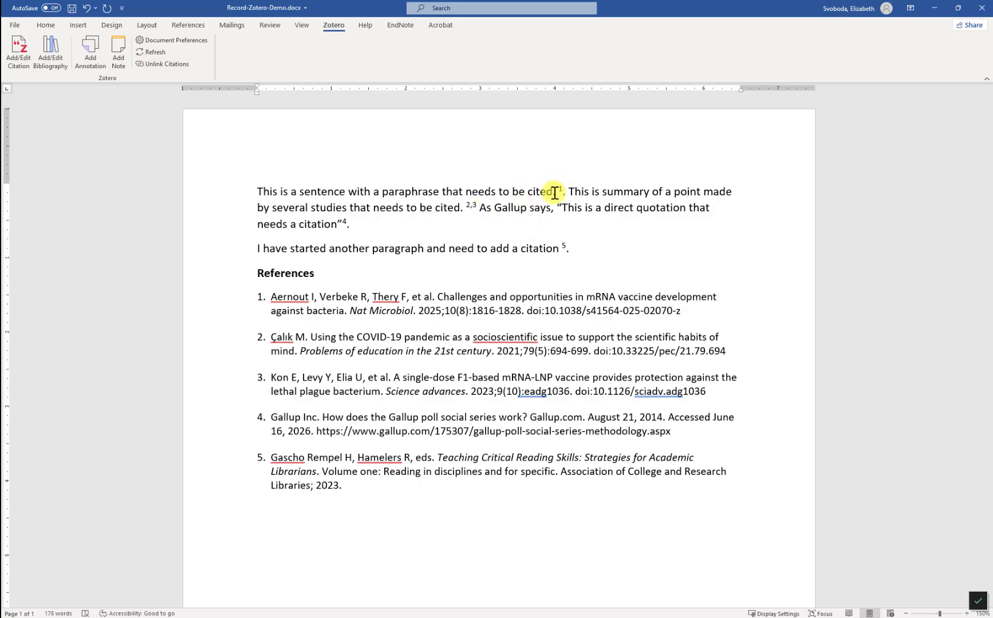
pyautogui.press('Delete')
# Move the quotation's period inside its closing quotation mark and the second paragraph's period before its citation number.
pyautogui.click(341, 225)
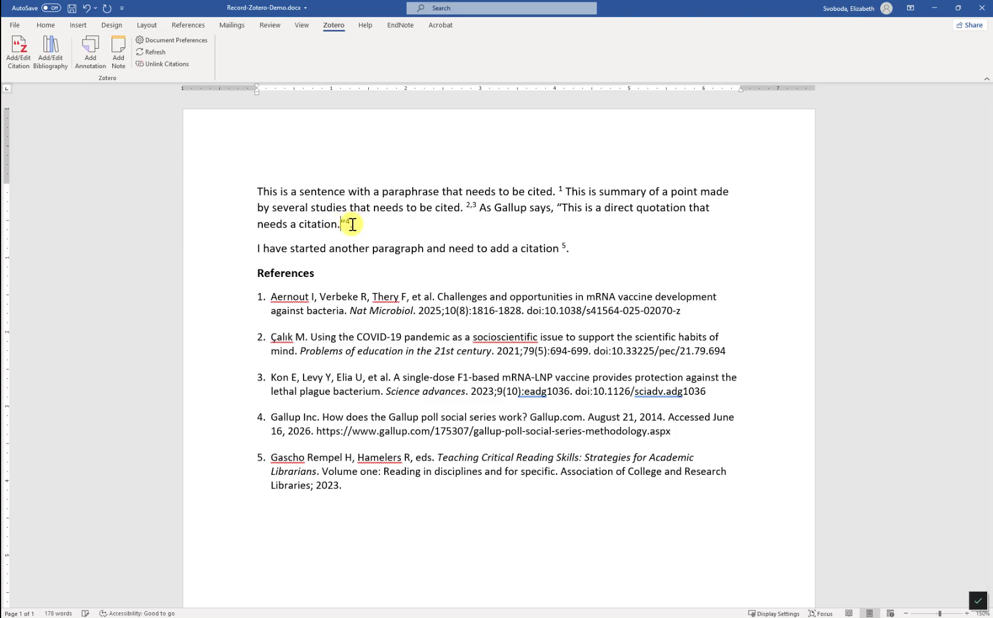
pyautogui.write('.')
pyautogui.click(354, 227)
pyautogui.press('BackSpace')
pyautogui.click(560, 250)
pyautogui.write('.')
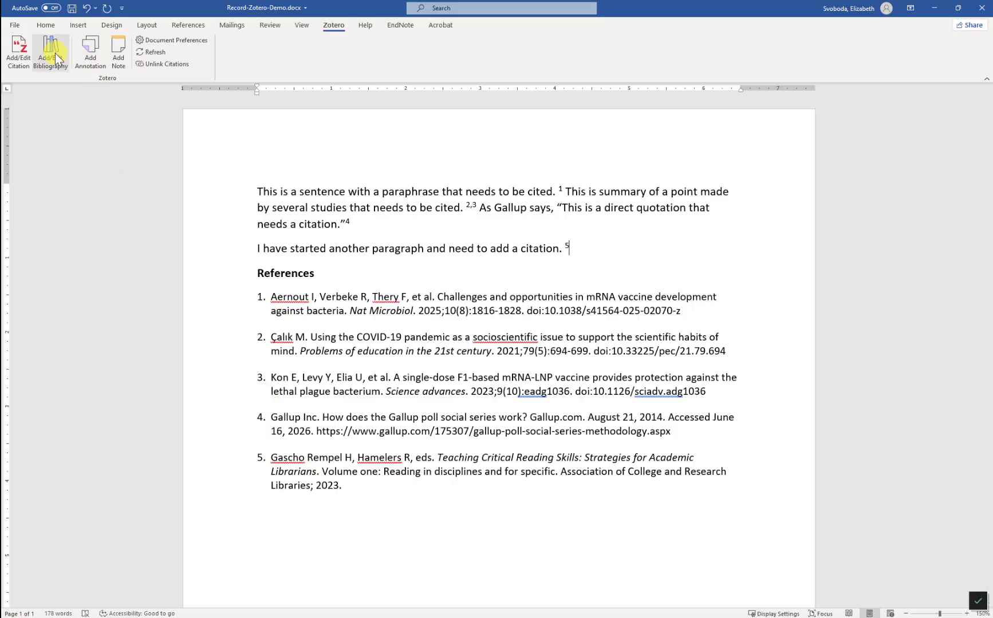
# Set the document's citation style to APA Style 7th edition.
pyautogui.click(159, 40)
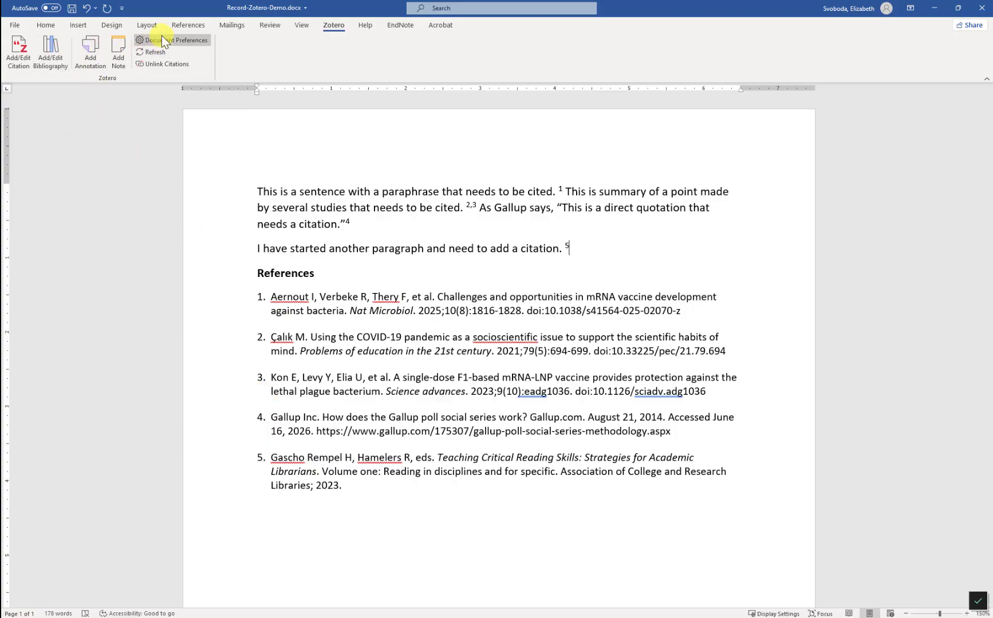
pyautogui.click(342, 217)
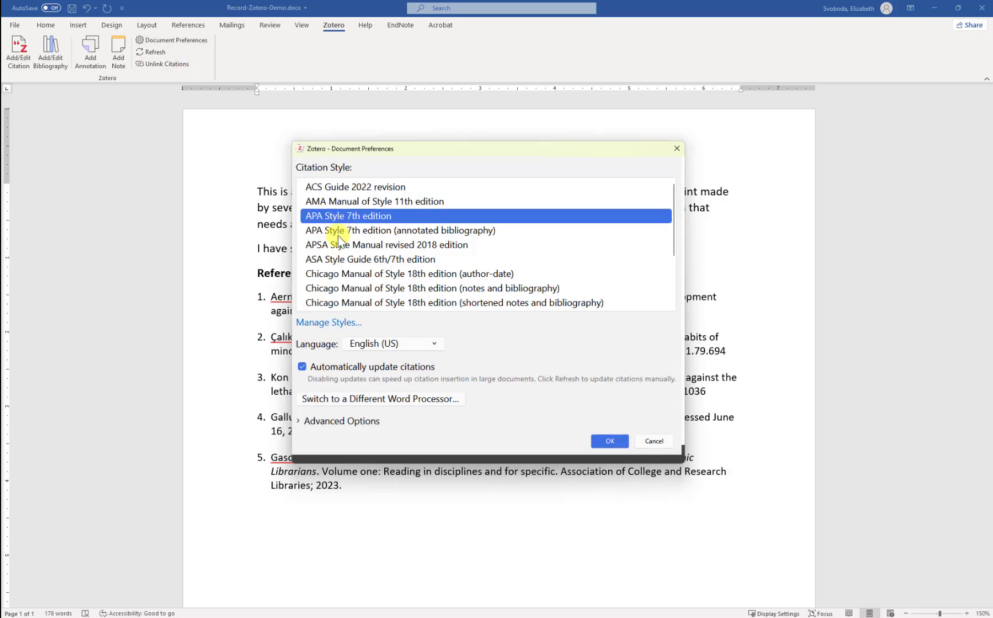
pyautogui.click(610, 442)
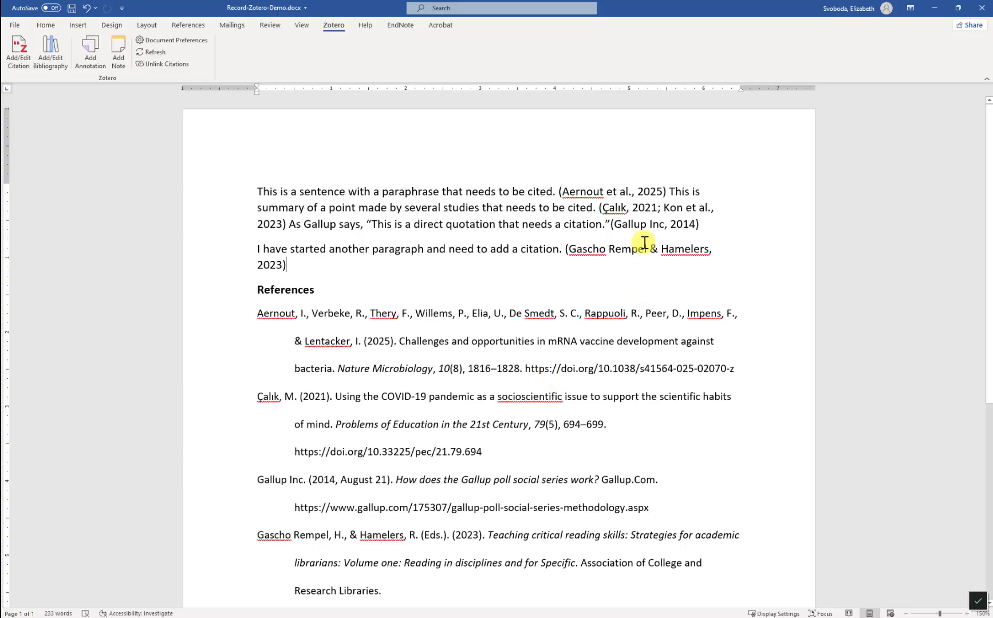
# Edit the Gallup citation after the quotation to include page 2 and omit the author.
pyautogui.click(647, 224)
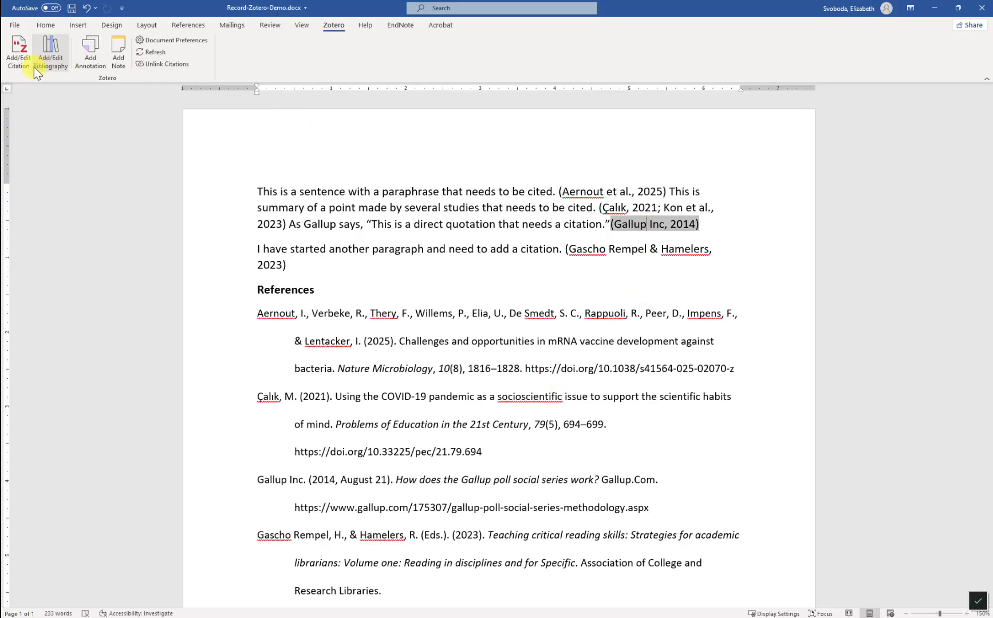
pyautogui.click(19, 53)
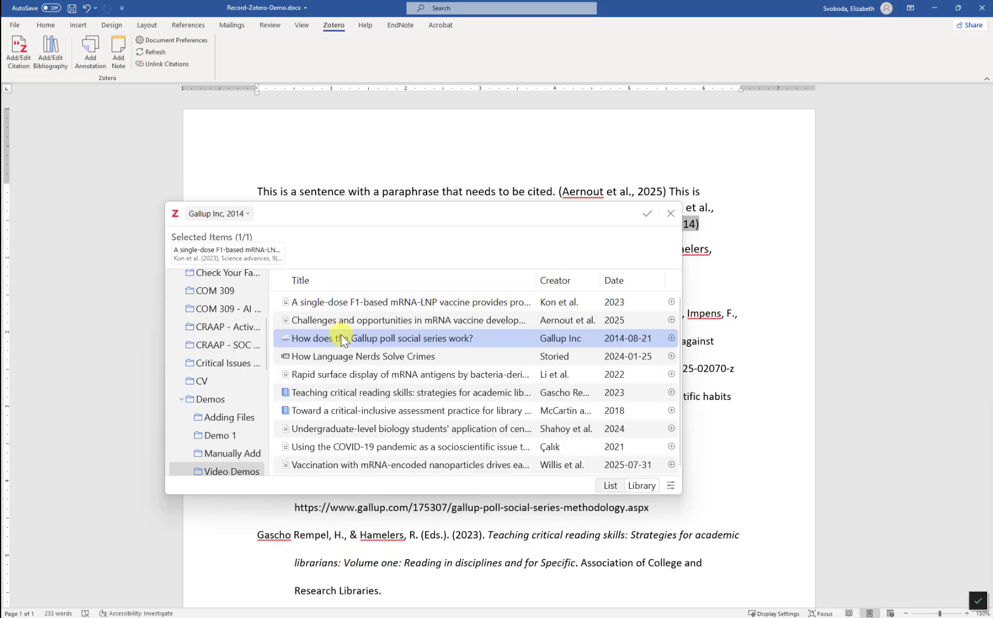
pyautogui.click(245, 215)
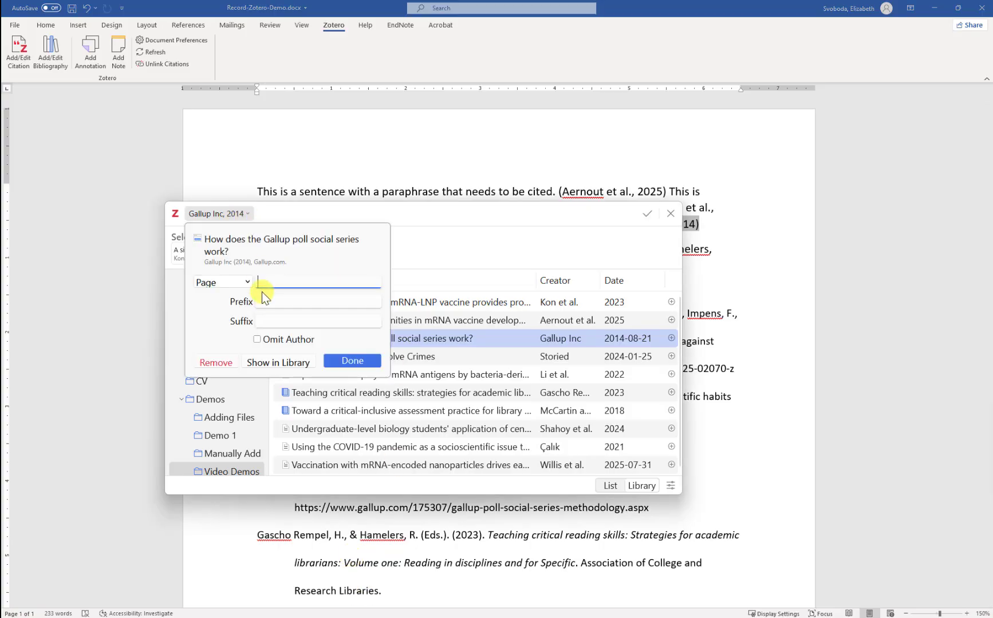
pyautogui.write('2')
pyautogui.click(373, 360)
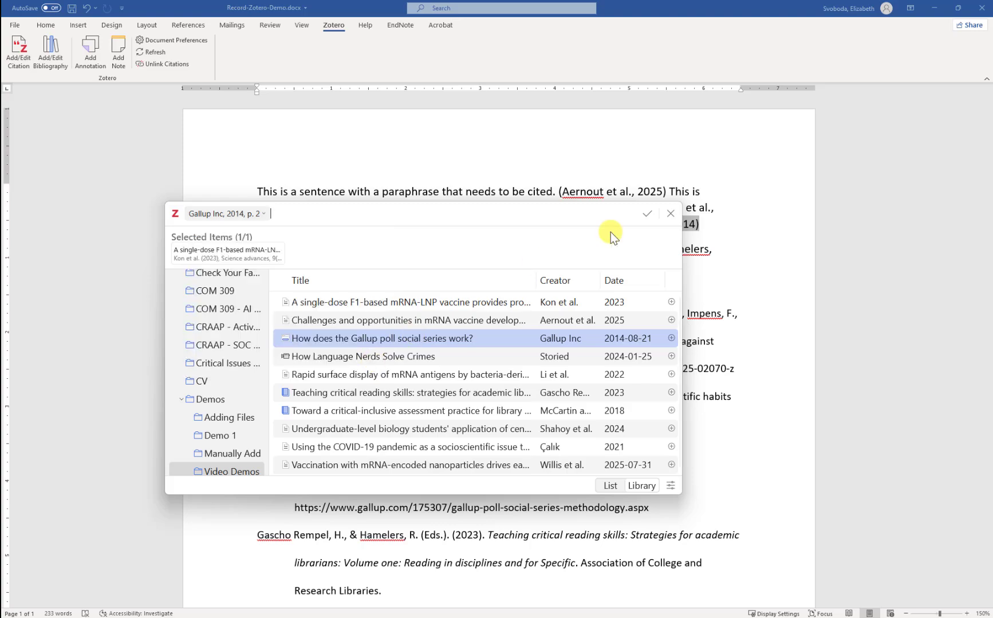
pyautogui.click(647, 213)
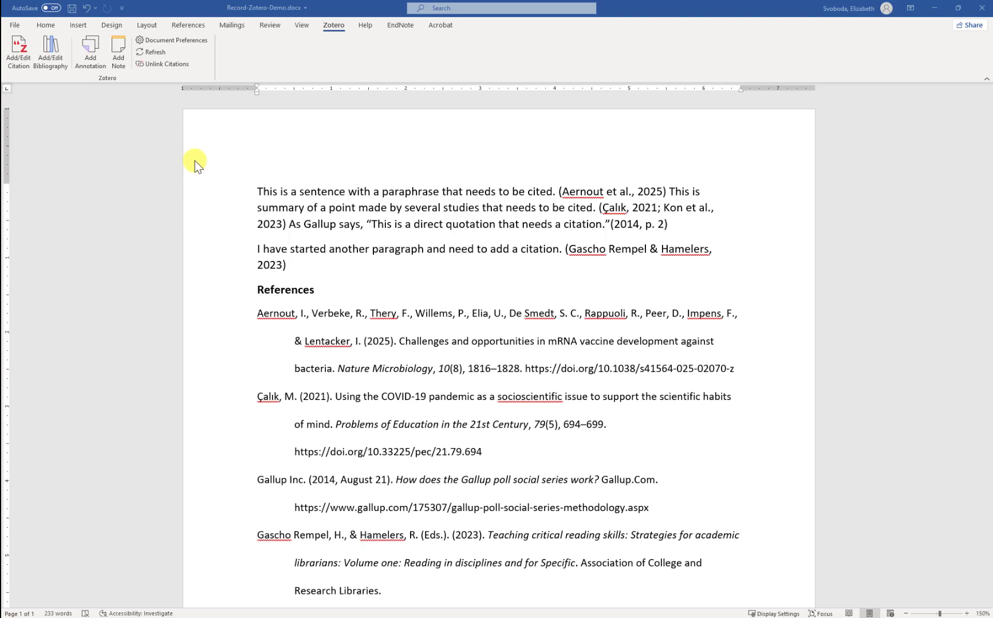
# Unlink the document's citations from Zotero, accepting the removal of the field codes.
pyautogui.click(162, 63)
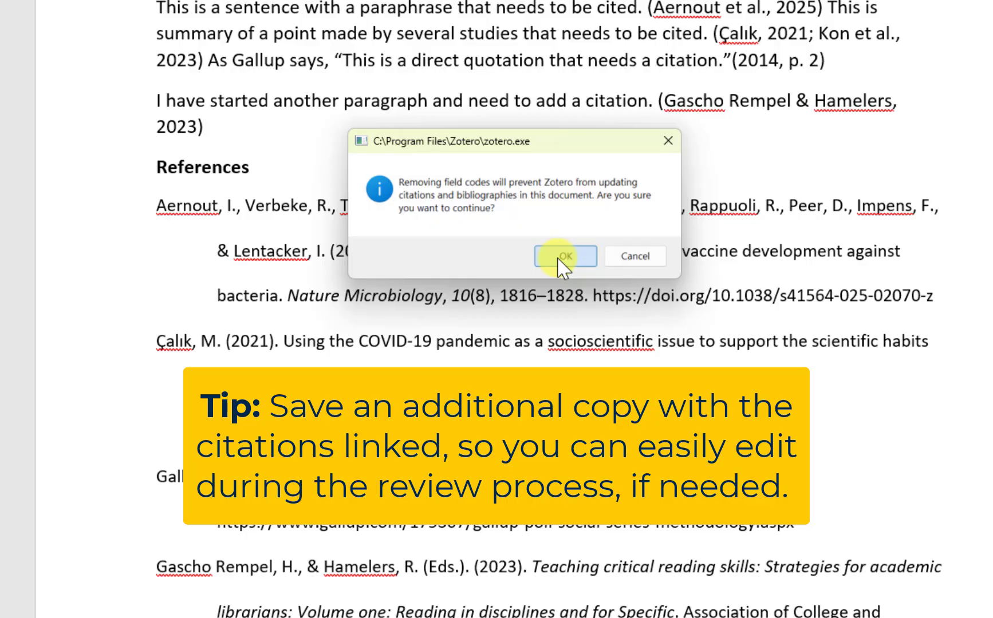
pyautogui.click(561, 258)
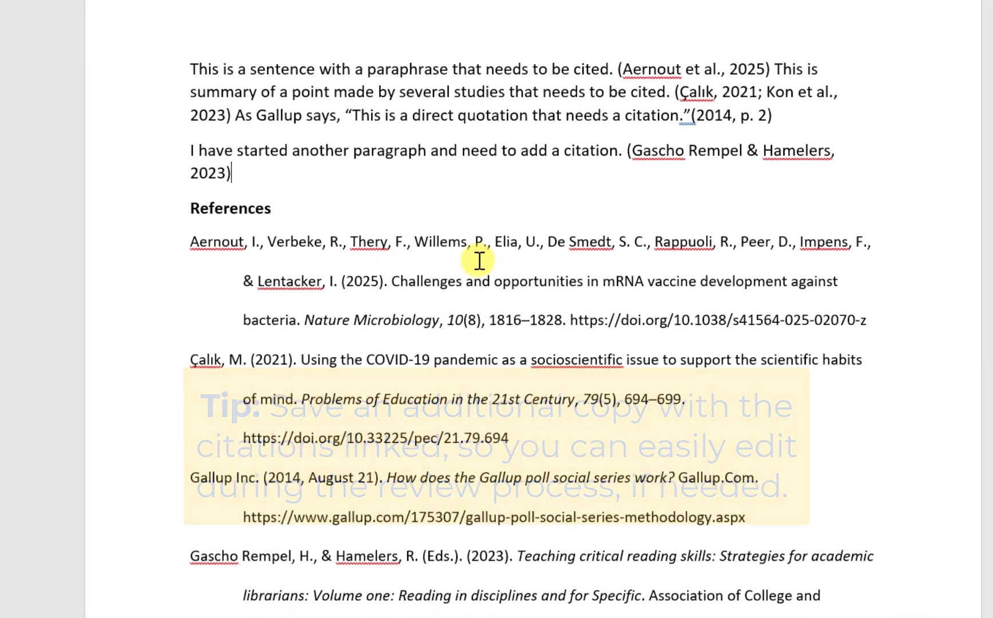